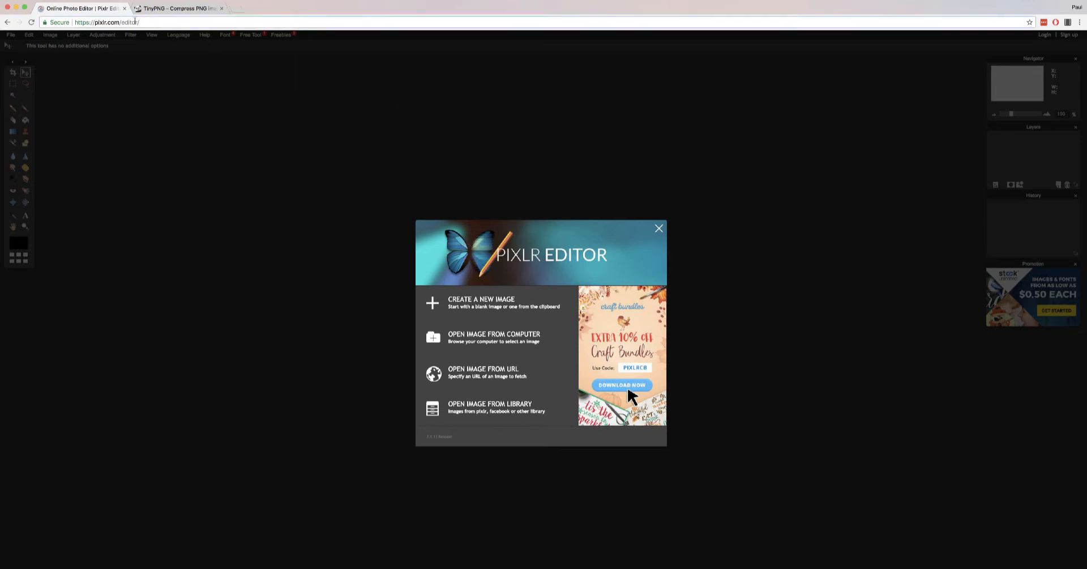
Check the web addresses of the Pixlr Editor and TinyPNG pages
{"action": "left_click", "coordinate": [147, 21]}
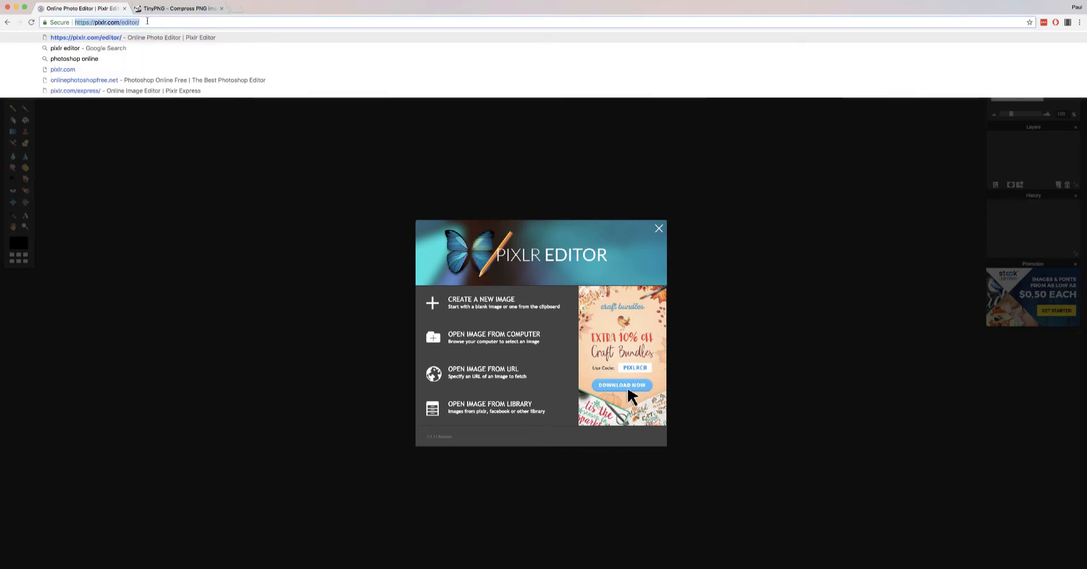
{"action": "left_click", "coordinate": [147, 21]}
{"action": "left_click", "coordinate": [320, 242]}
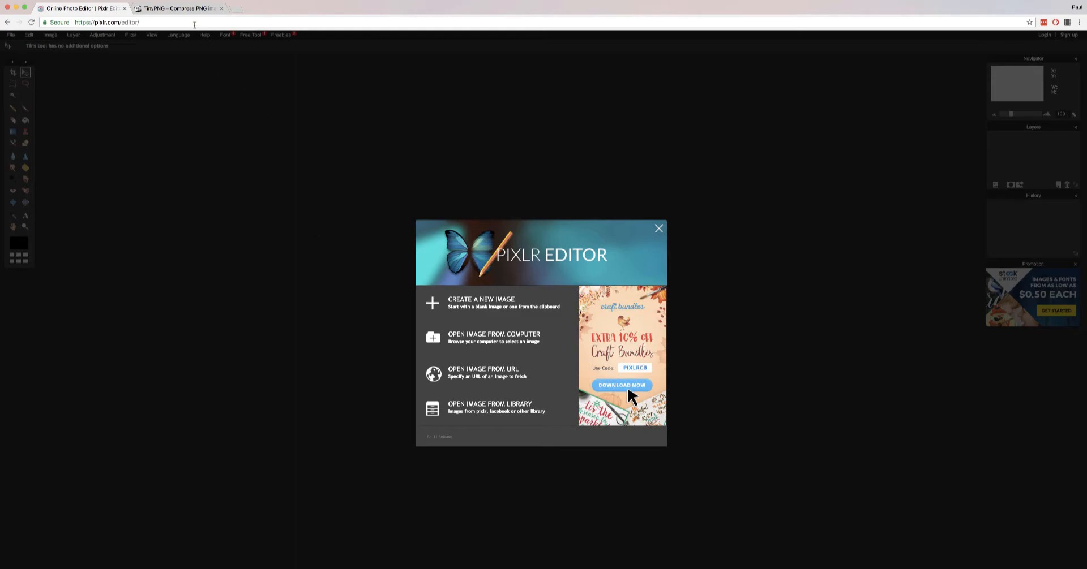
{"action": "left_click", "coordinate": [173, 8]}
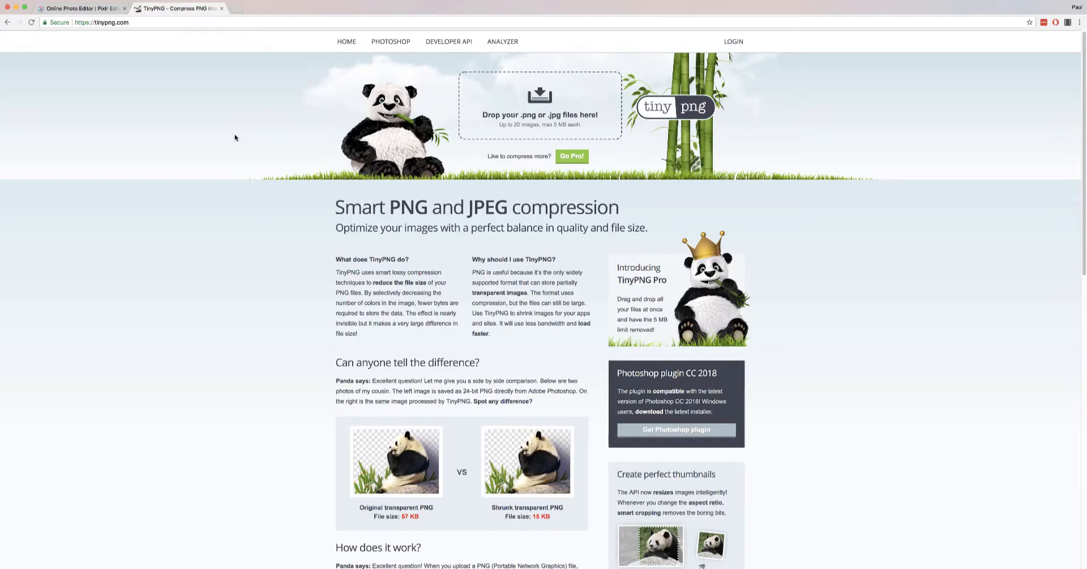
{"action": "key", "text": "super+l"}
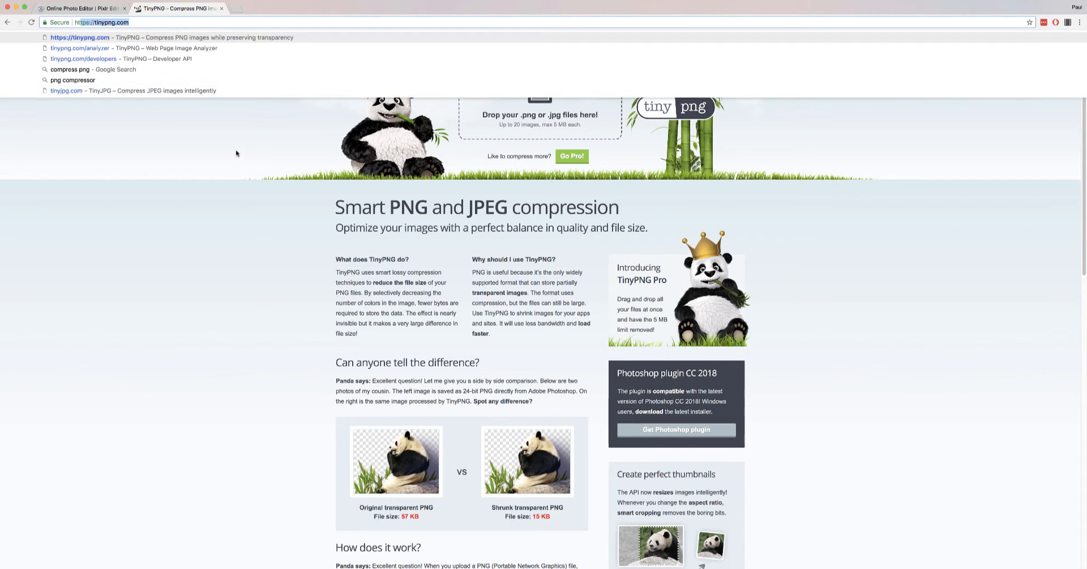
{"action": "left_click", "coordinate": [237, 153]}
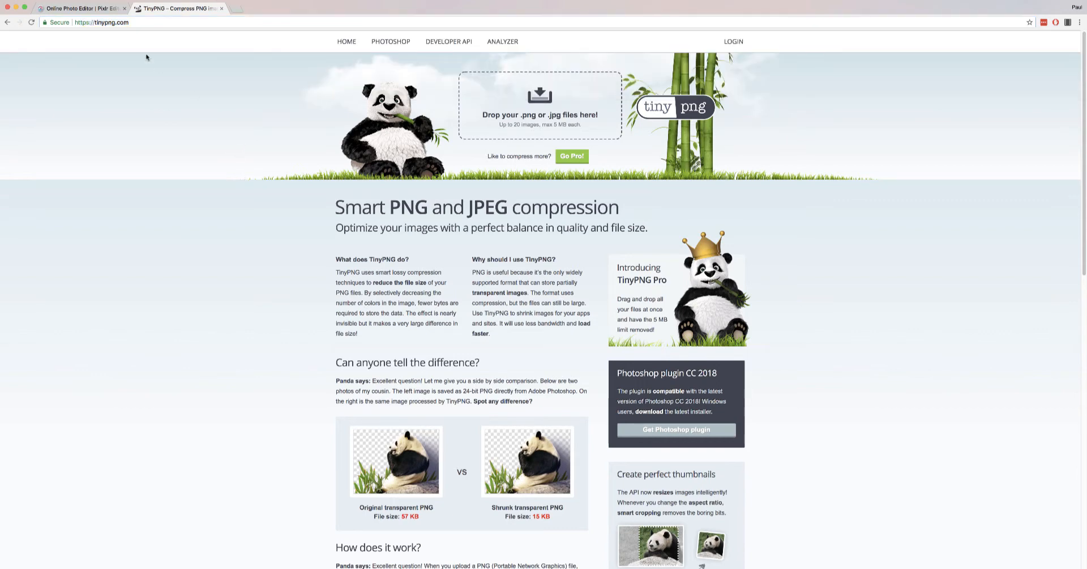
{"action": "left_click", "coordinate": [84, 9]}
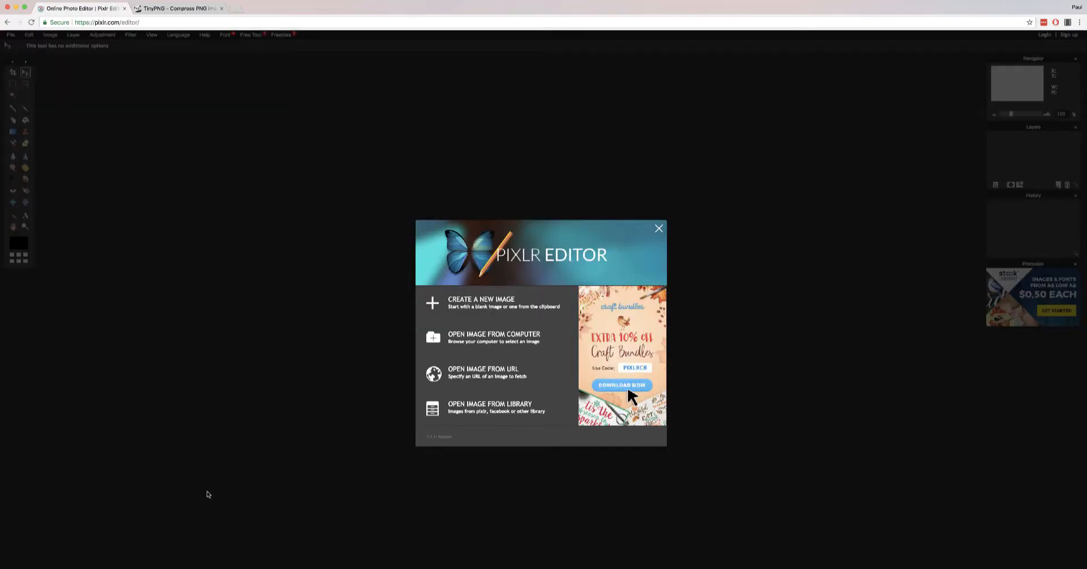
Select the Unsplash JPG photo in the Finder's Desktop folder and reposition the window
{"action": "left_click", "coordinate": [198, 564]}
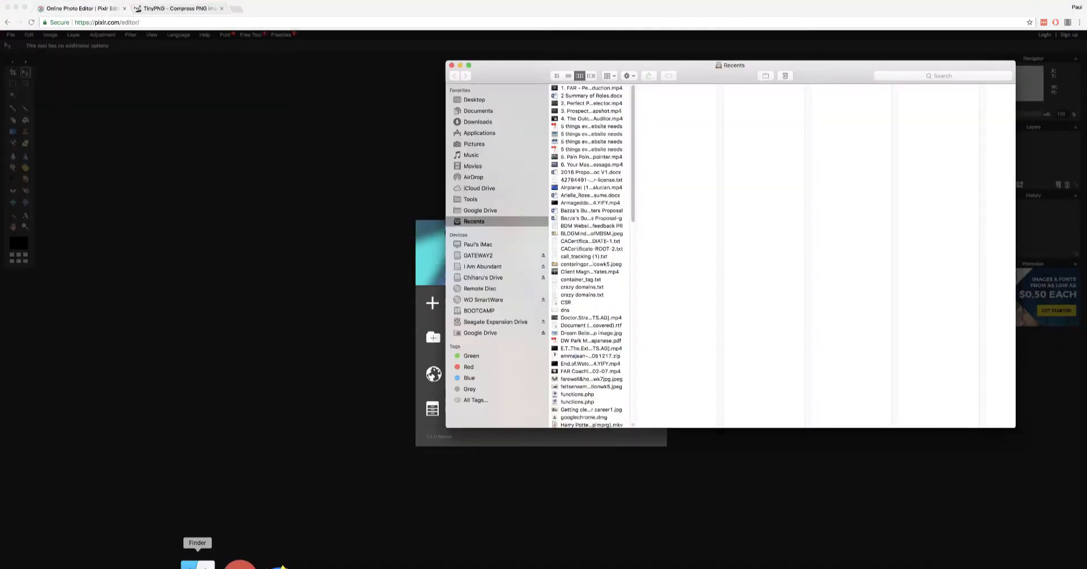
{"action": "left_click", "coordinate": [473, 102]}
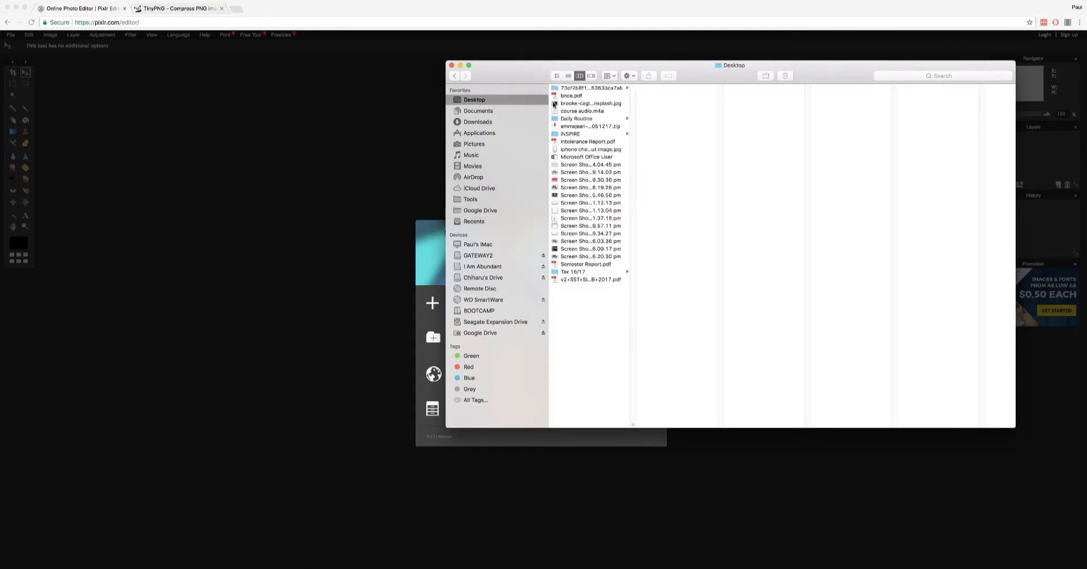
{"action": "left_click", "coordinate": [572, 102]}
{"action": "left_click_drag", "start_coordinate": [748, 76], "coordinate": [497, 94]}
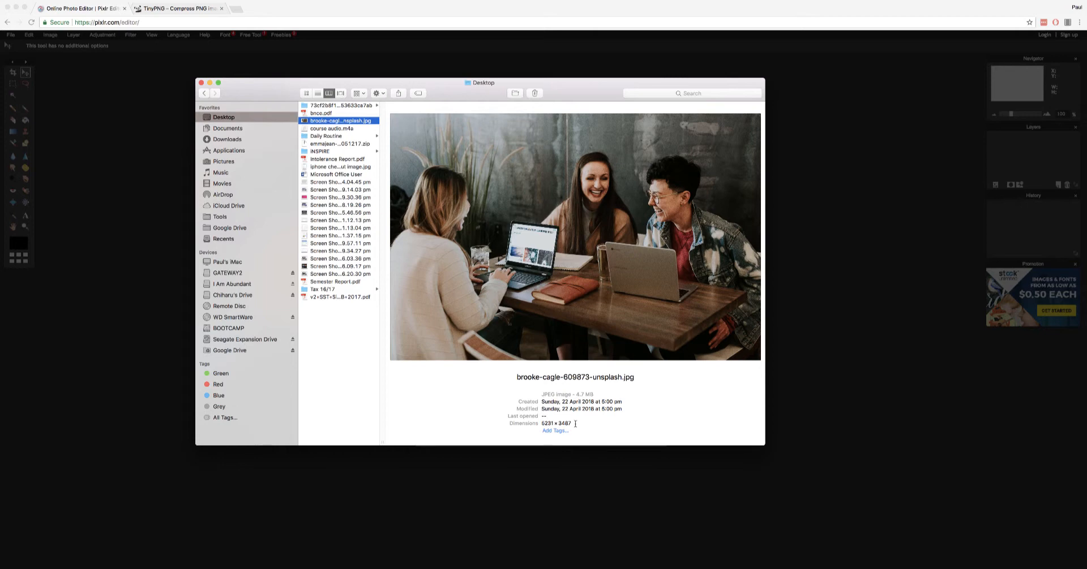
Examine the pixel dimensions and file size of the Unsplash photo in the file preview
{"action": "left_click_drag", "start_coordinate": [573, 424], "coordinate": [542, 423]}
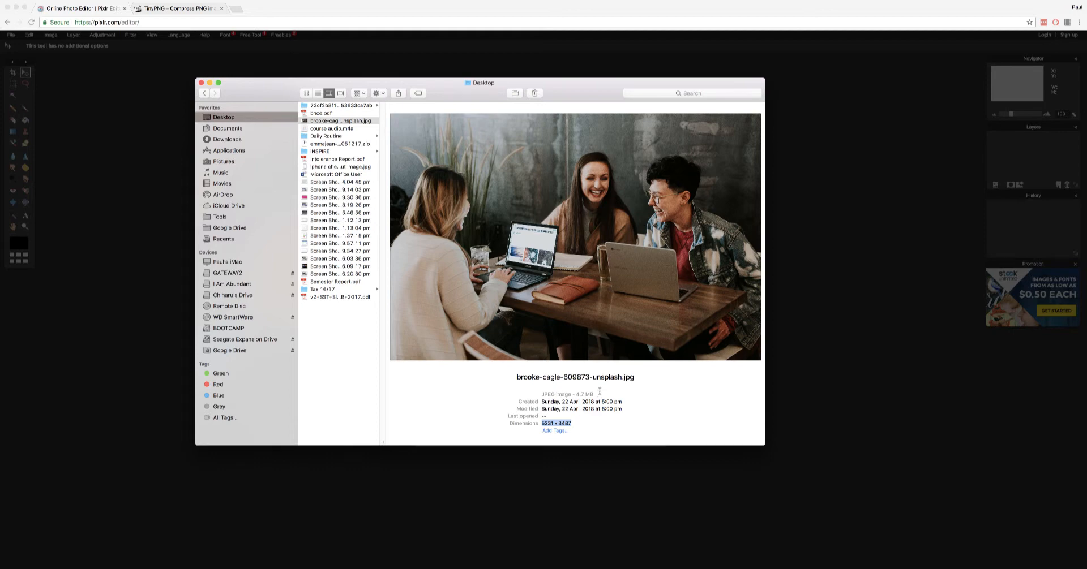
{"action": "left_click_drag", "start_coordinate": [596, 393], "coordinate": [576, 393]}
{"action": "left_click_drag", "start_coordinate": [601, 395], "coordinate": [577, 394]}
{"action": "left_click", "coordinate": [597, 395]}
{"action": "left_click", "coordinate": [598, 395]}
{"action": "left_click", "coordinate": [597, 395]}
{"action": "left_click_drag", "start_coordinate": [597, 394], "coordinate": [576, 394]}
{"action": "left_click", "coordinate": [601, 395]}
{"action": "left_click", "coordinate": [601, 396]}
{"action": "left_click_drag", "start_coordinate": [595, 395], "coordinate": [577, 394]}
{"action": "left_click", "coordinate": [601, 395]}
{"action": "left_click_drag", "start_coordinate": [580, 422], "coordinate": [542, 422]}
{"action": "left_click", "coordinate": [589, 427]}
{"action": "left_click", "coordinate": [576, 423]}
{"action": "left_click", "coordinate": [582, 424]}
{"action": "left_click_drag", "start_coordinate": [593, 394], "coordinate": [576, 394]}
{"action": "left_click", "coordinate": [598, 395]}
Switch to Pixlr Editor and open the Unsplash photo from the Desktop folder on the computer
{"action": "left_click", "coordinate": [138, 202]}
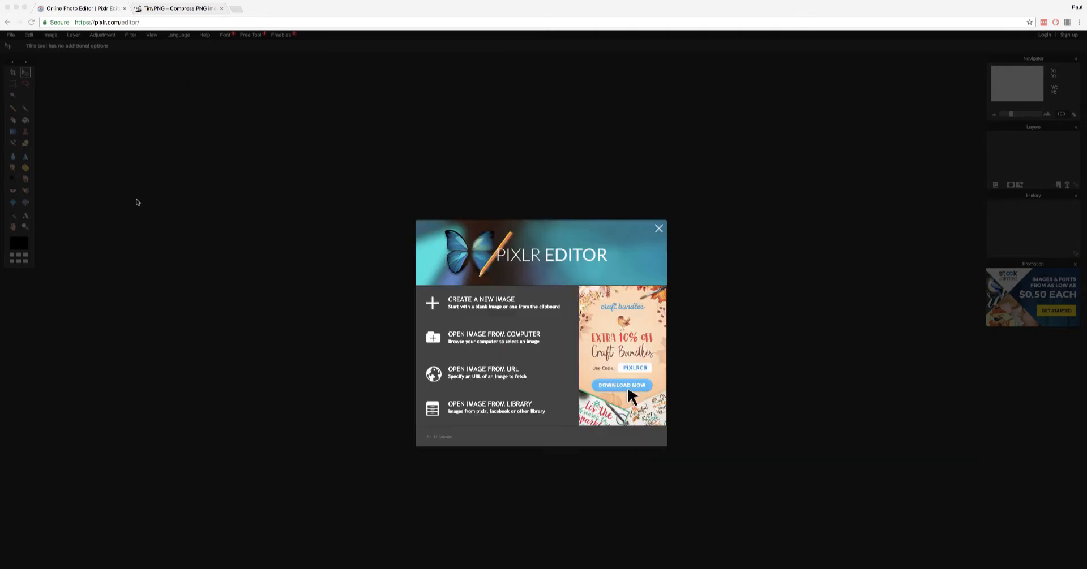
{"action": "left_click", "coordinate": [498, 341]}
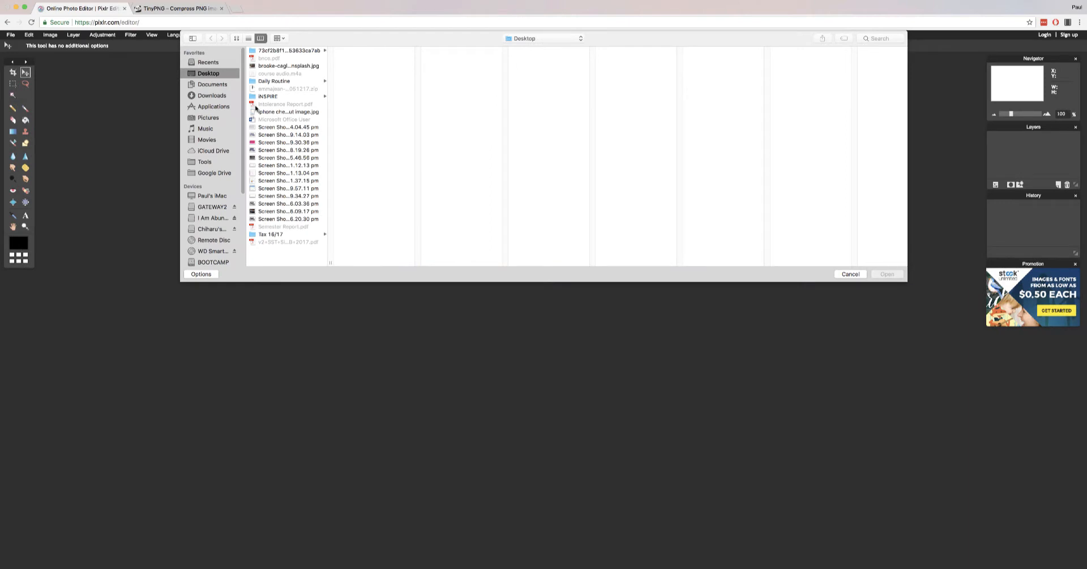
{"action": "left_click", "coordinate": [295, 66]}
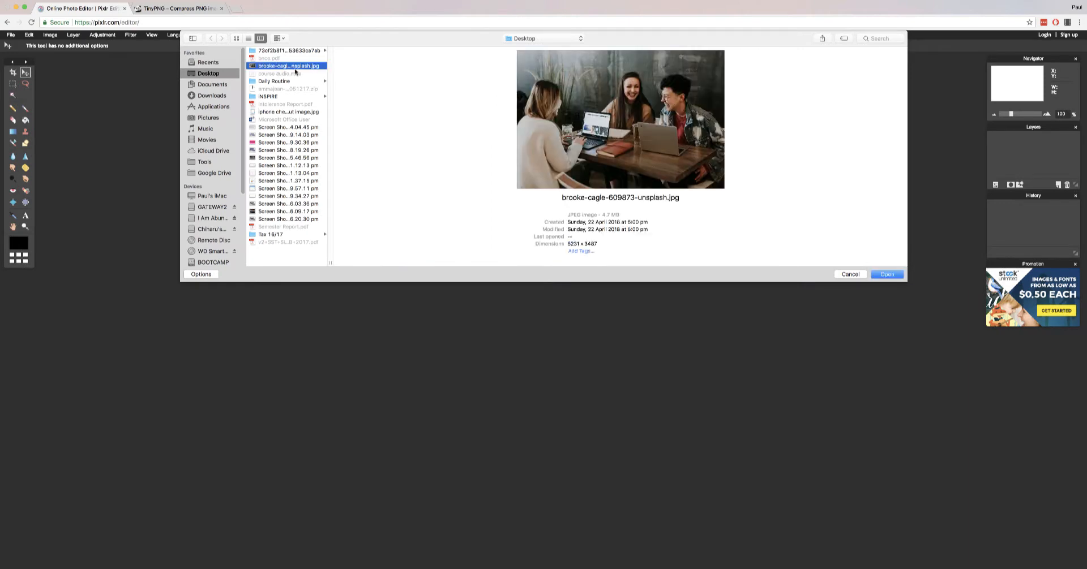
{"action": "left_click", "coordinate": [881, 274]}
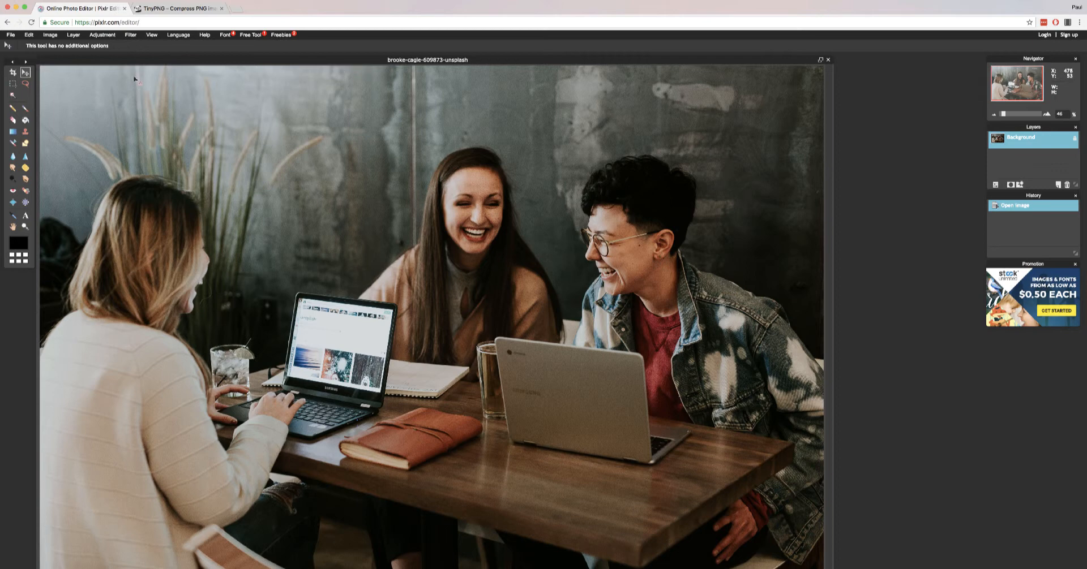
Resize the photo to a width of 600 pixels with proportions constrained
{"action": "left_click", "coordinate": [52, 36]}
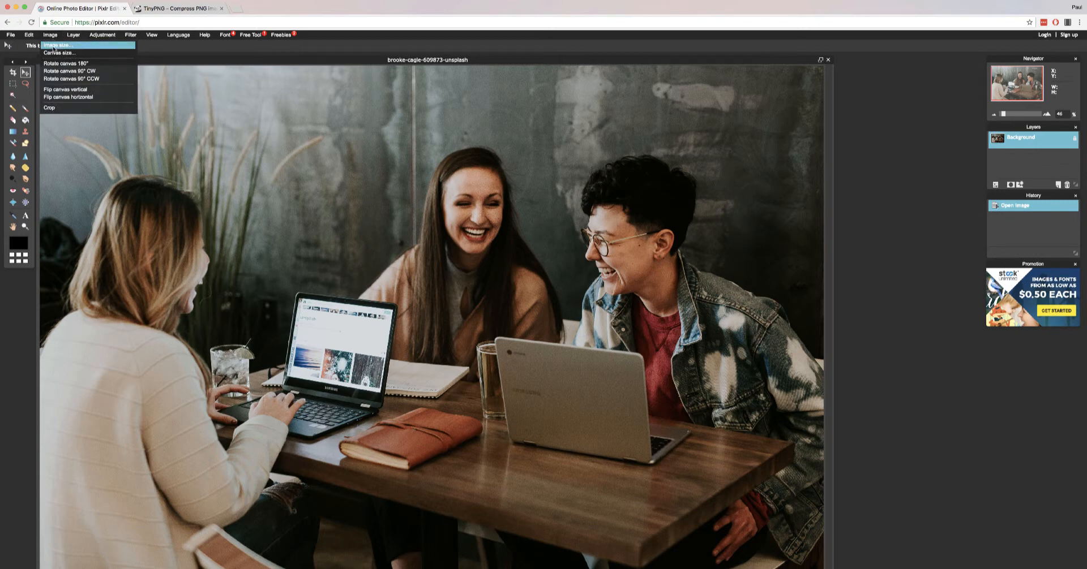
{"action": "left_click", "coordinate": [54, 46]}
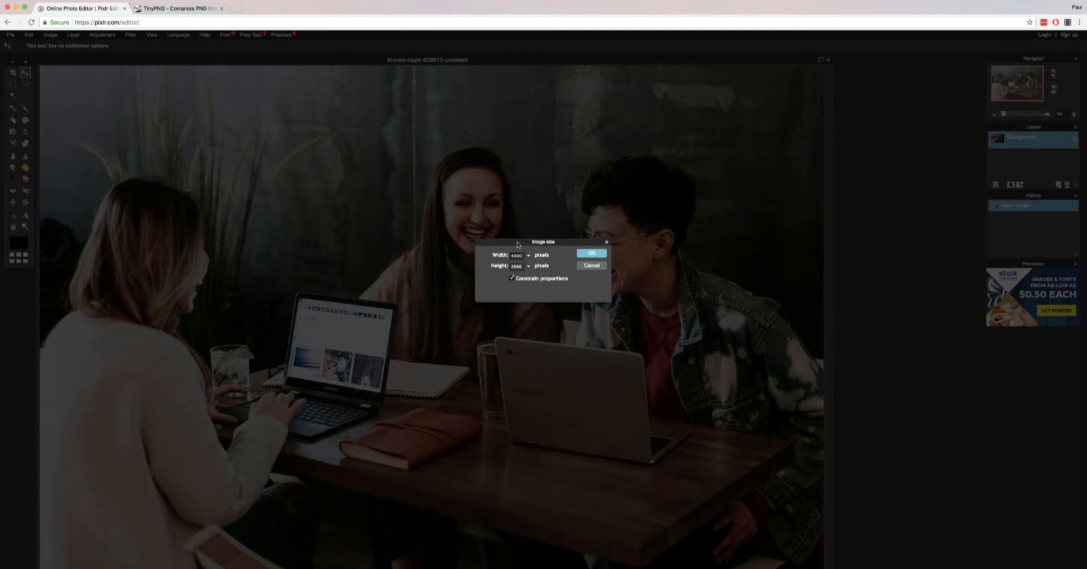
{"action": "left_click_drag", "start_coordinate": [517, 244], "coordinate": [528, 251]}
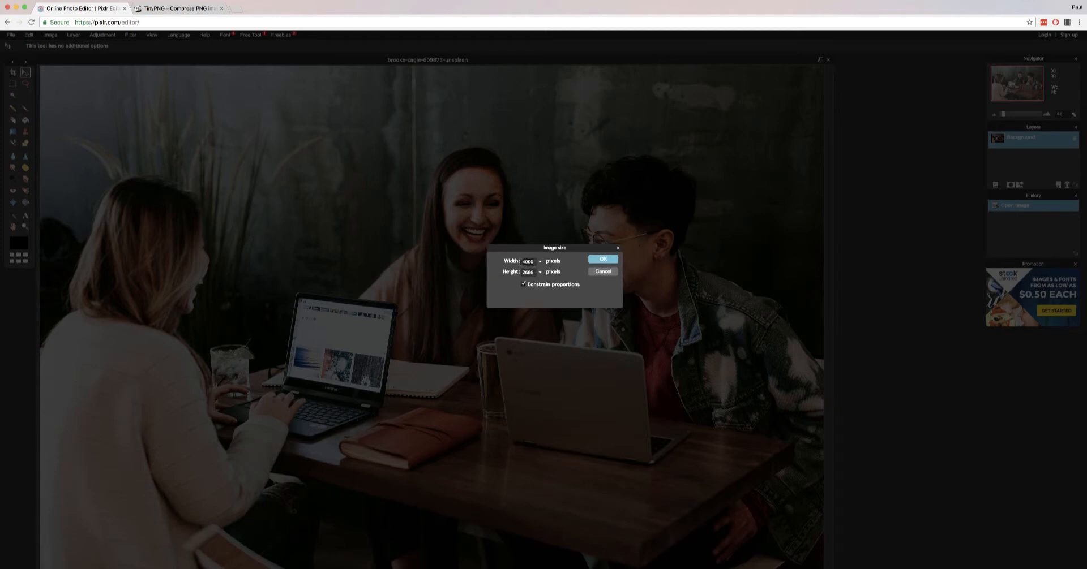
{"action": "type", "text": "600"}
{"action": "left_click", "coordinate": [598, 261]}
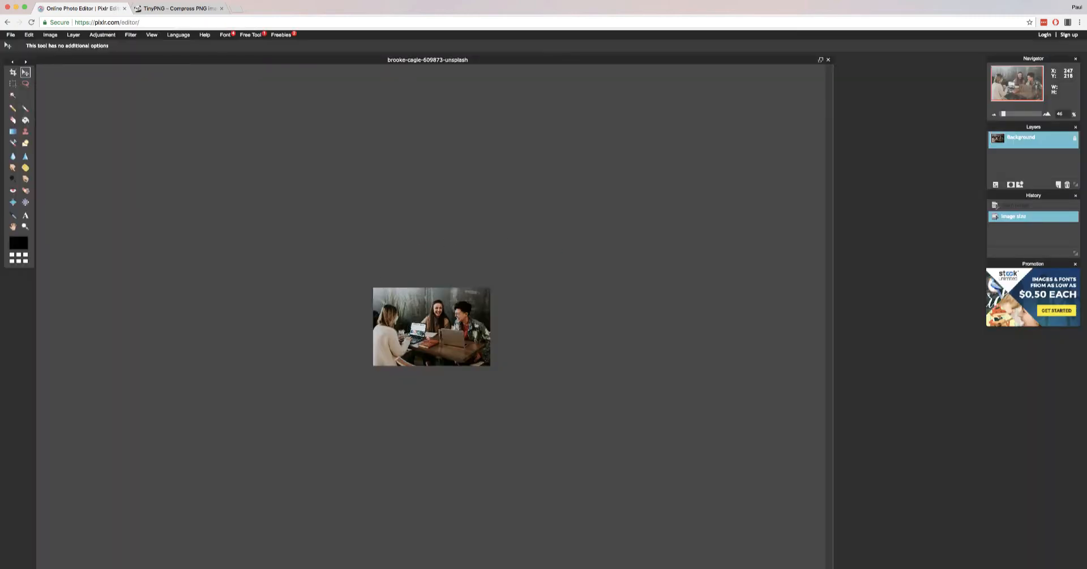
View the resized photo at actual pixels with the Zoom tool, and return to the Move tool
{"action": "right_click", "coordinate": [433, 320]}
{"action": "left_click", "coordinate": [426, 316]}
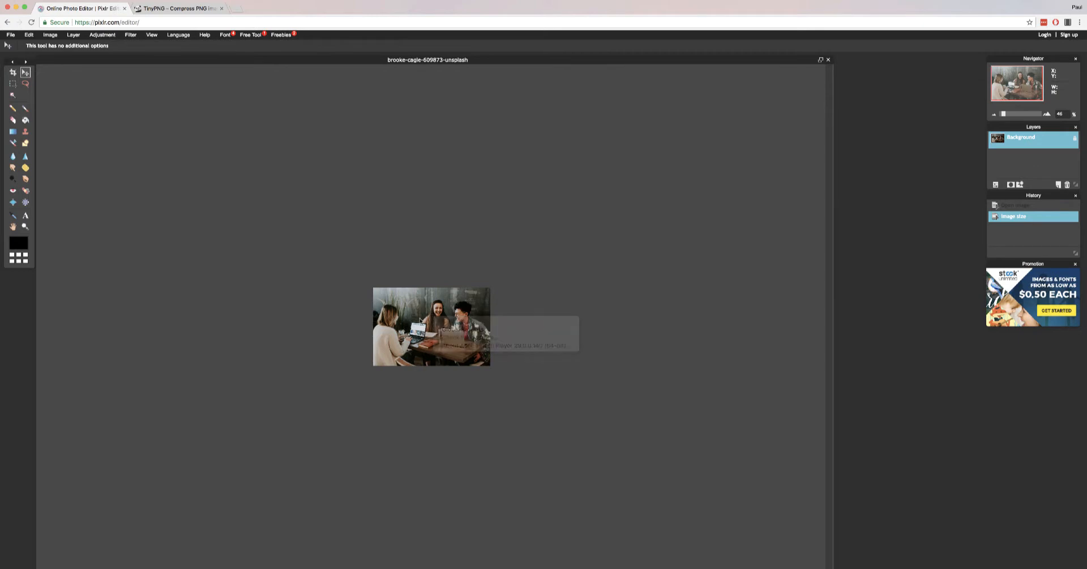
{"action": "right_click", "coordinate": [424, 316]}
{"action": "left_click", "coordinate": [409, 313]}
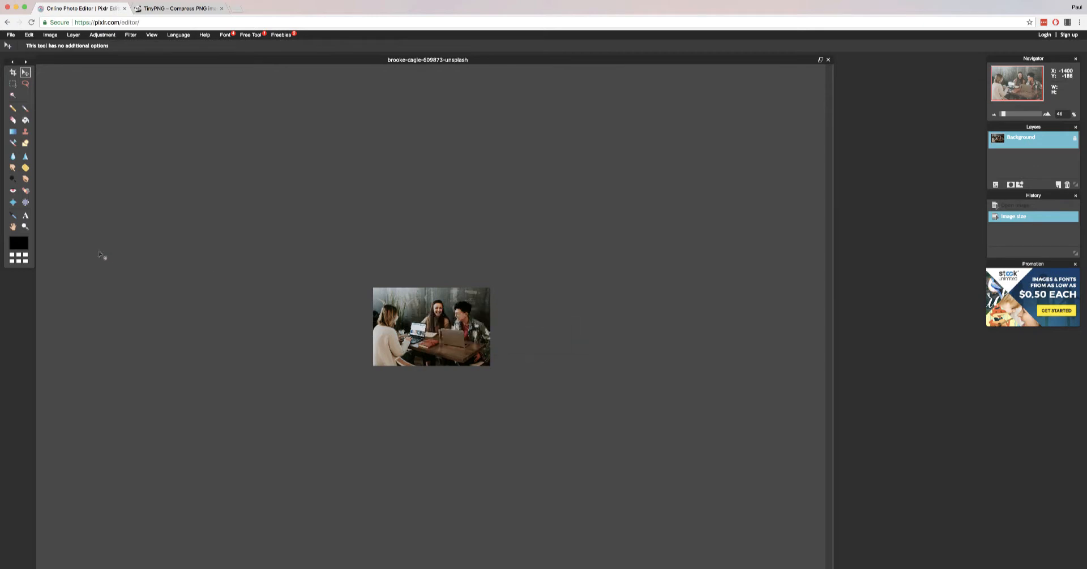
{"action": "left_click", "coordinate": [25, 226]}
{"action": "right_click", "coordinate": [424, 313]}
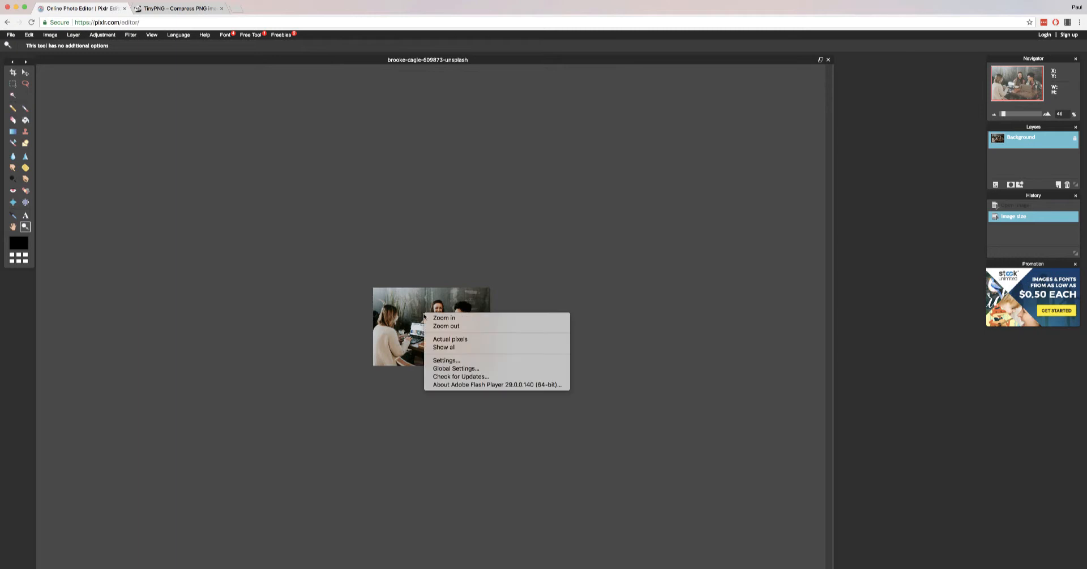
{"action": "left_click", "coordinate": [439, 340]}
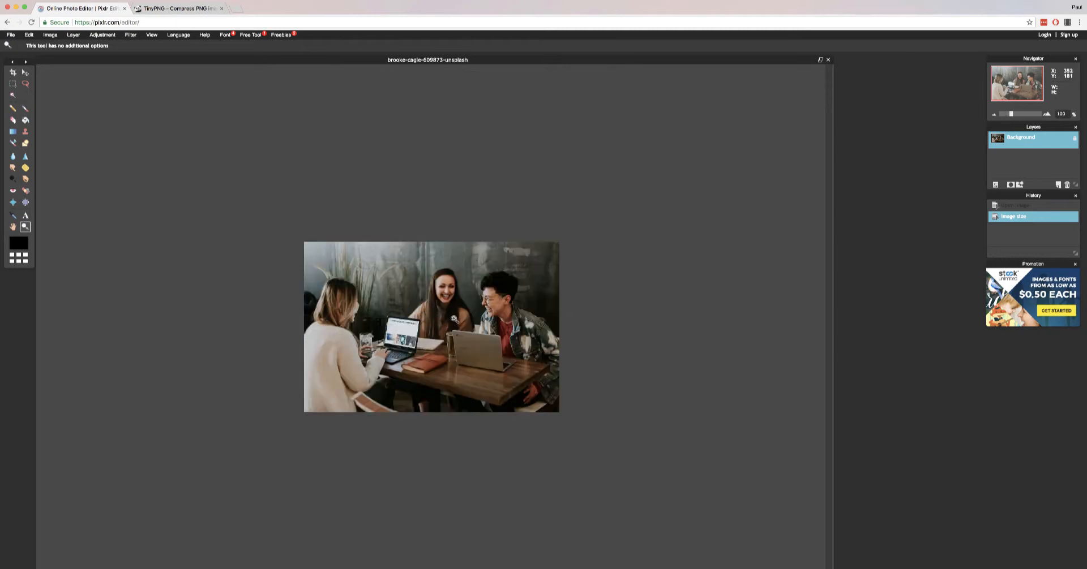
{"action": "key", "text": "v"}
Start saving the photo to the computer with the name "New Image name" and move the save dialog clear of the picture
{"action": "left_click", "coordinate": [10, 36]}
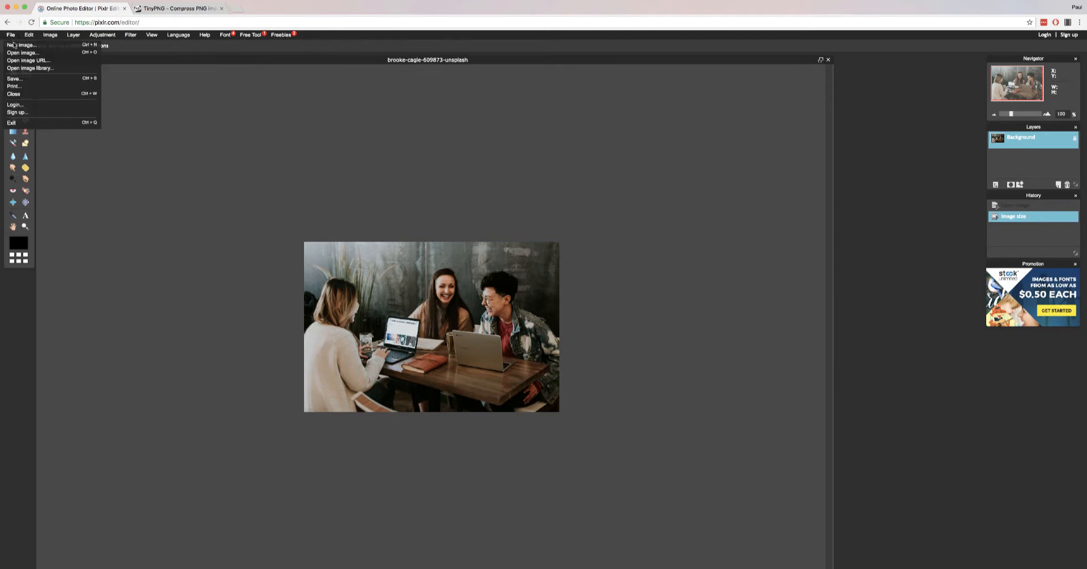
{"action": "left_click", "coordinate": [14, 79]}
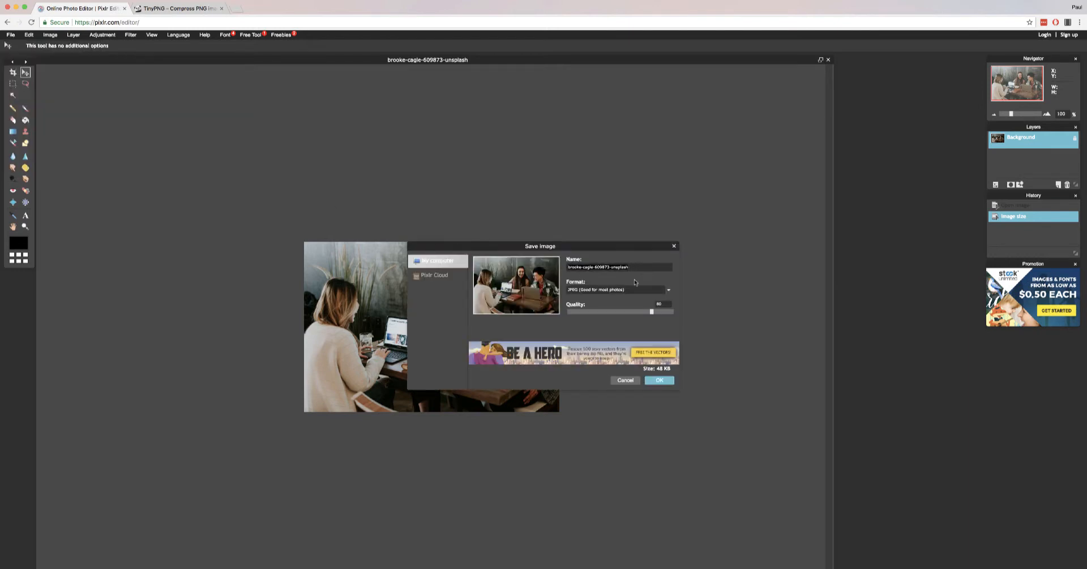
{"action": "type", "text": "New Image name"}
{"action": "left_click_drag", "start_coordinate": [587, 246], "coordinate": [591, 250]}
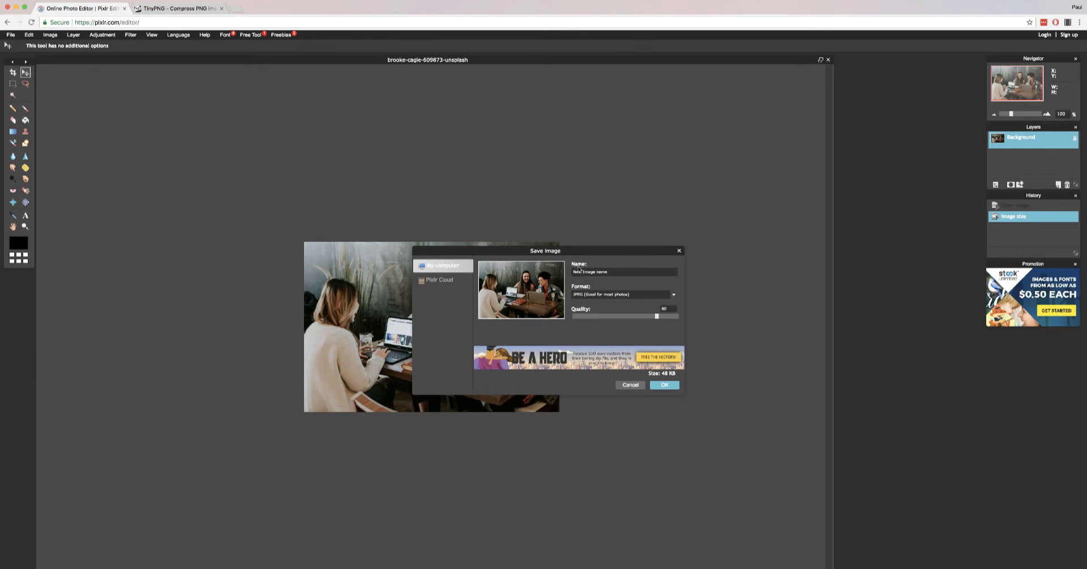
{"action": "left_click_drag", "start_coordinate": [598, 251], "coordinate": [691, 260]}
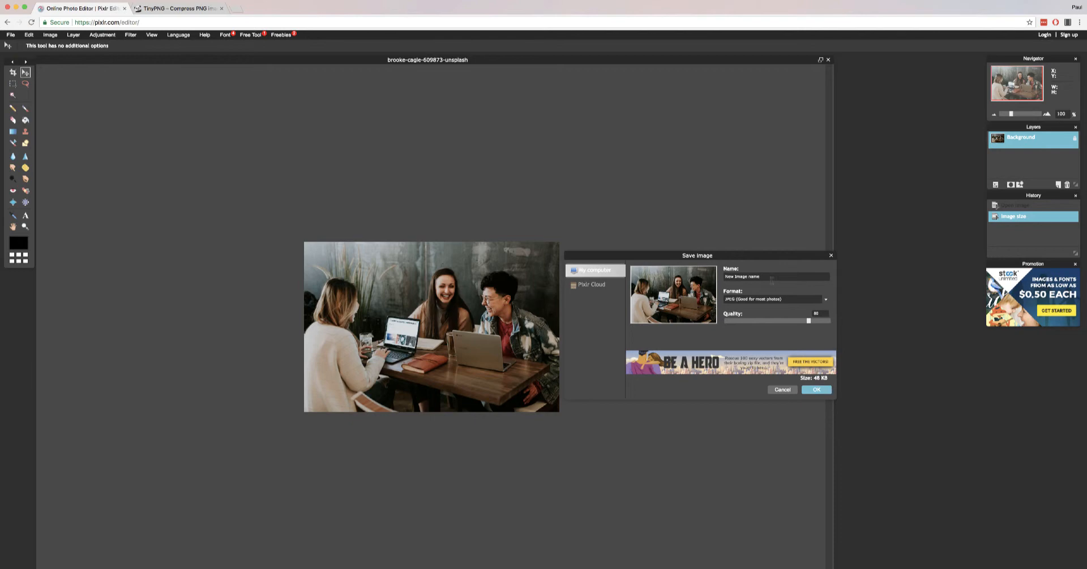
{"action": "left_click_drag", "start_coordinate": [709, 256], "coordinate": [716, 259]}
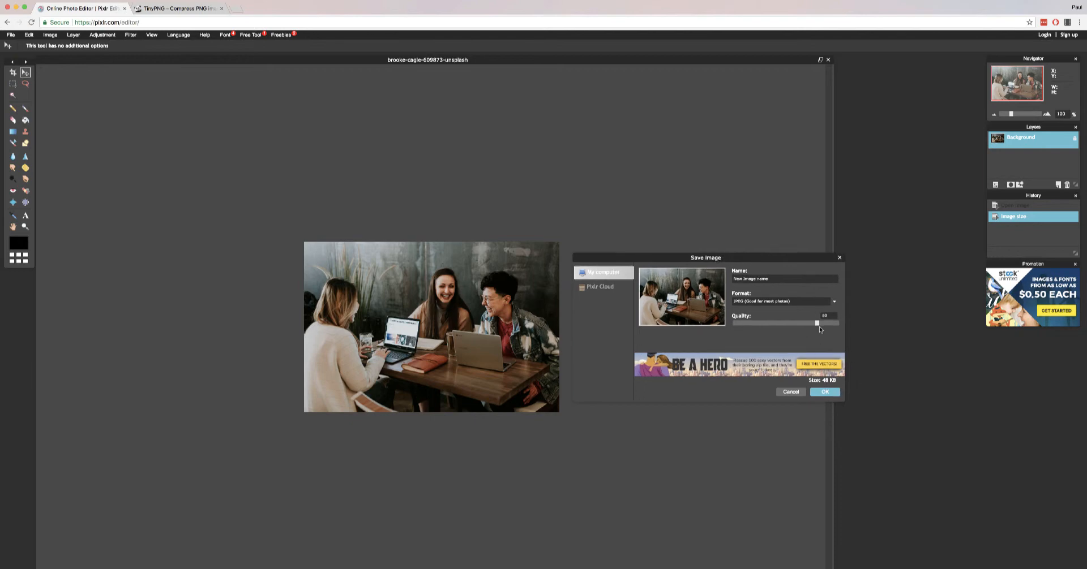
Try higher JPEG quality levels to compare their effect on the file size
{"action": "left_click_drag", "start_coordinate": [820, 327], "coordinate": [842, 326]}
{"action": "left_click_drag", "start_coordinate": [838, 324], "coordinate": [828, 324]}
{"action": "left_click_drag", "start_coordinate": [829, 324], "coordinate": [833, 326]}
{"action": "left_click_drag", "start_coordinate": [753, 262], "coordinate": [767, 273]}
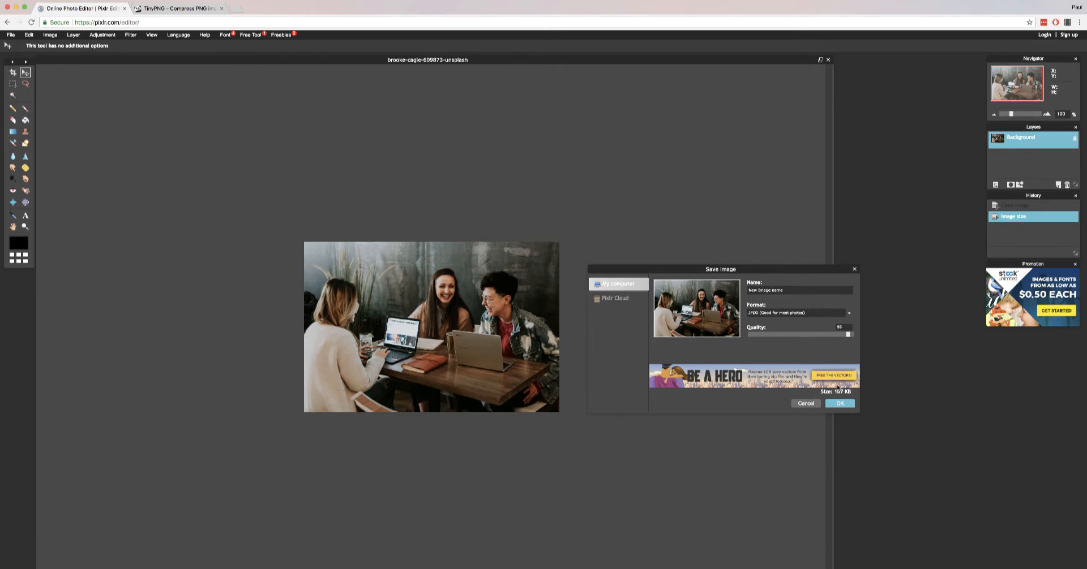
Set the JPEG quality to 80 and save the image to the Desktop
{"action": "left_click_drag", "start_coordinate": [847, 335], "coordinate": [828, 337]}
{"action": "left_click_drag", "start_coordinate": [727, 272], "coordinate": [729, 267]}
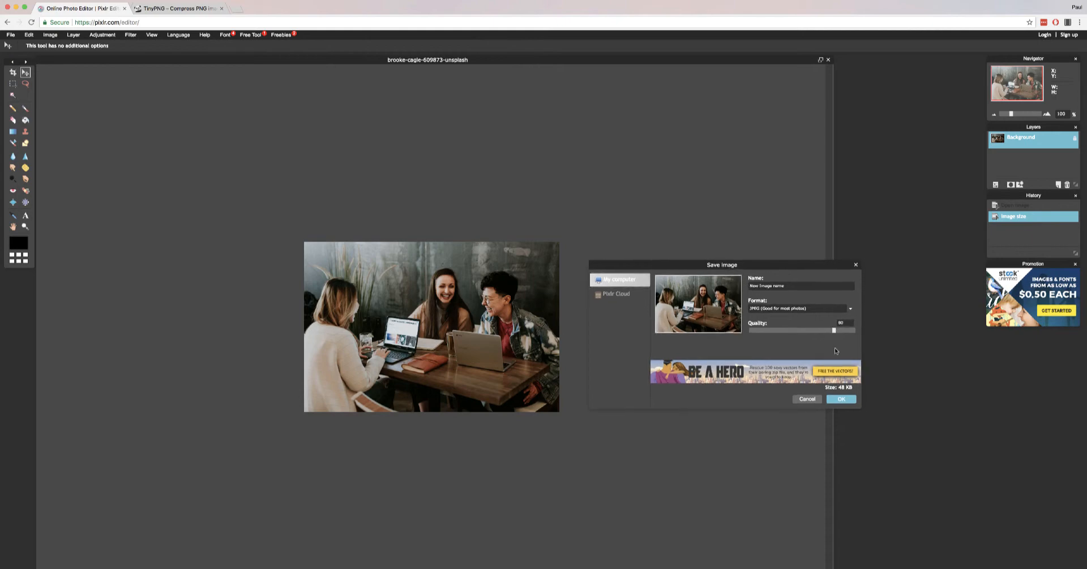
{"action": "left_click", "coordinate": [839, 399]}
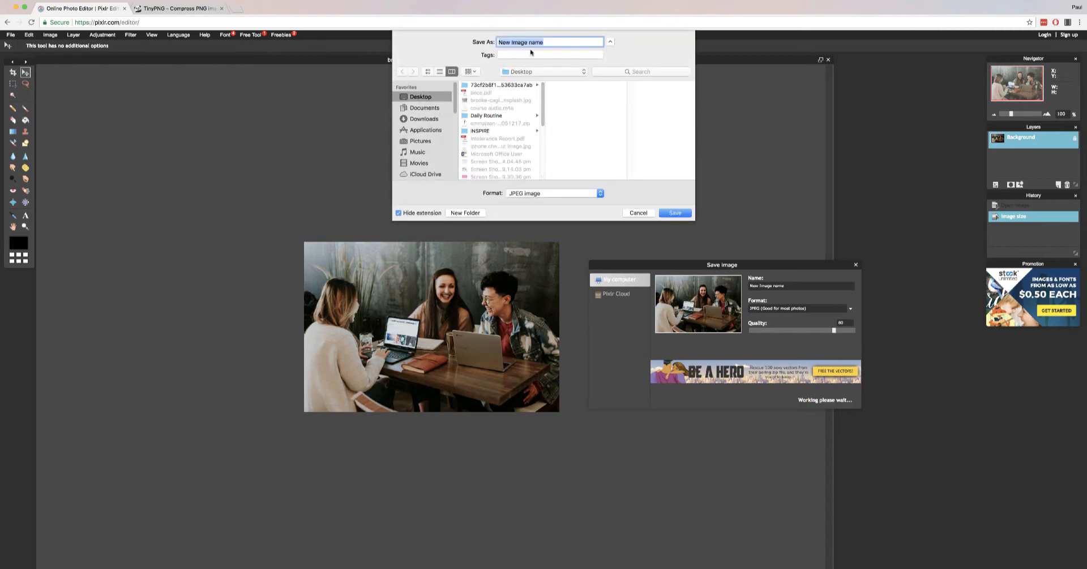
{"action": "left_click", "coordinate": [684, 214]}
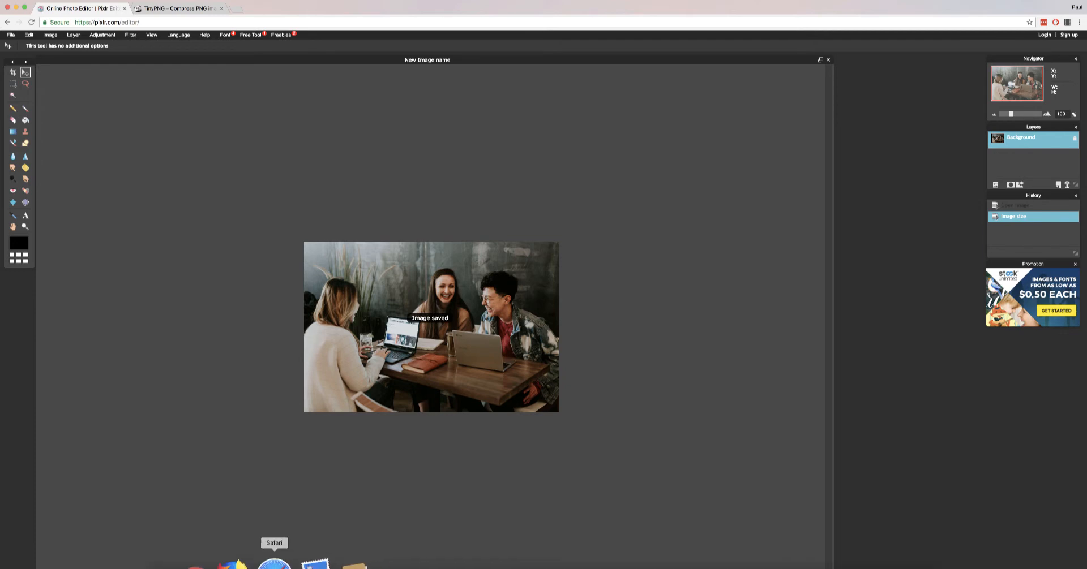
Switch to Finder and check the file size, dimensions and enlarged preview of New Image name.jpg
{"action": "left_click", "coordinate": [189, 560]}
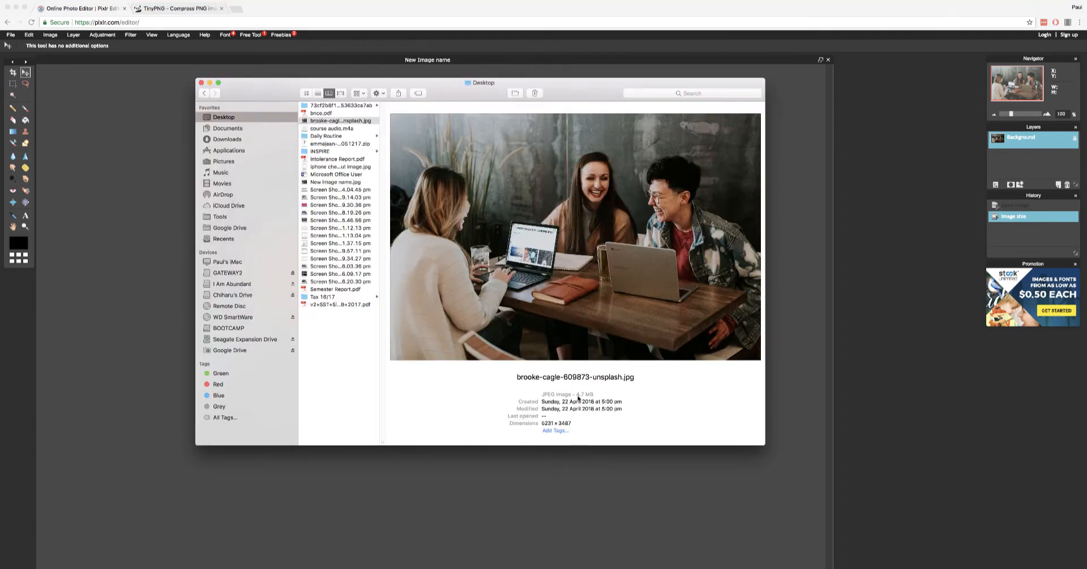
{"action": "left_click", "coordinate": [335, 182]}
{"action": "left_click", "coordinate": [592, 394]}
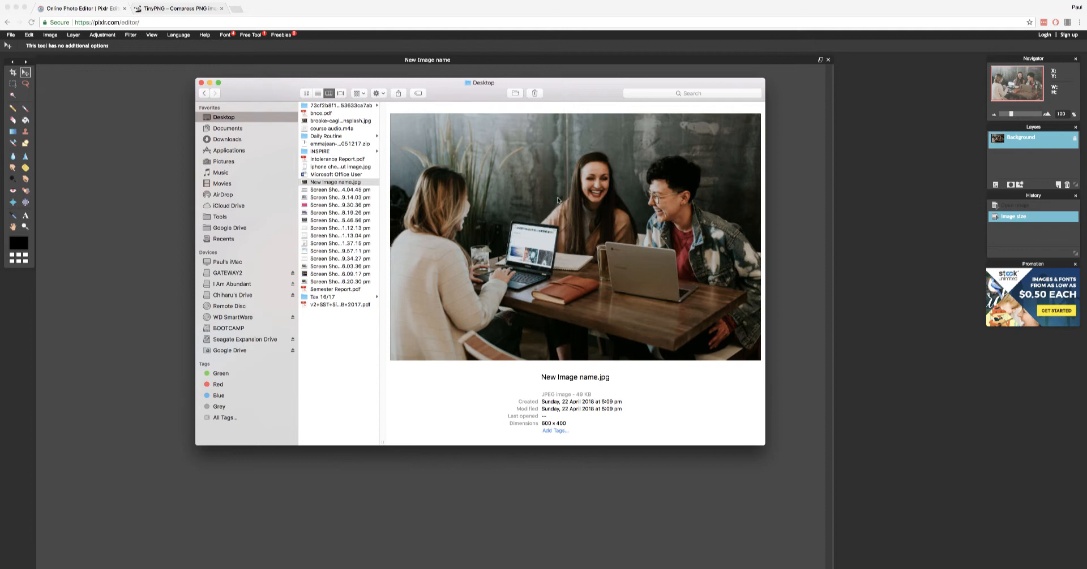
{"action": "left_click", "coordinate": [334, 185]}
{"action": "key", "text": "space"}
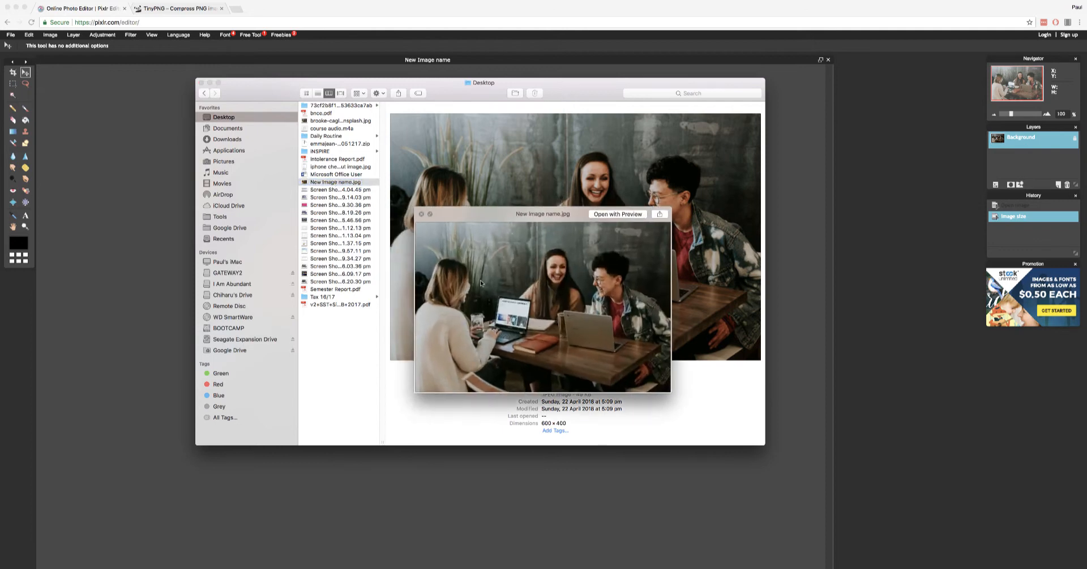
{"action": "key", "text": "space"}
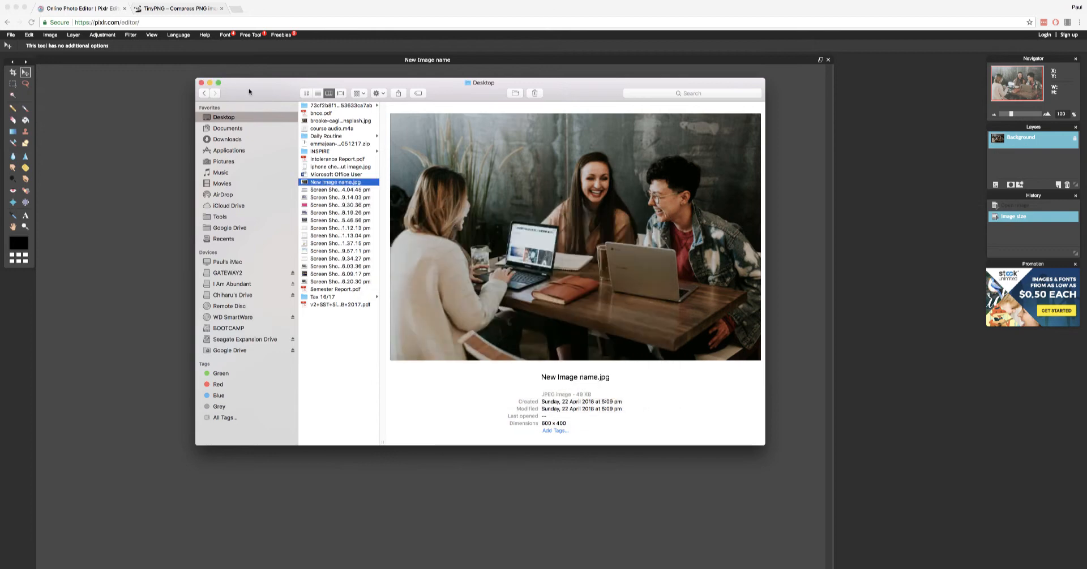
Switch to the TinyPNG page and upload New Image name.jpg from the Desktop in Finder for compression
{"action": "left_click_drag", "start_coordinate": [250, 93], "coordinate": [263, 114]}
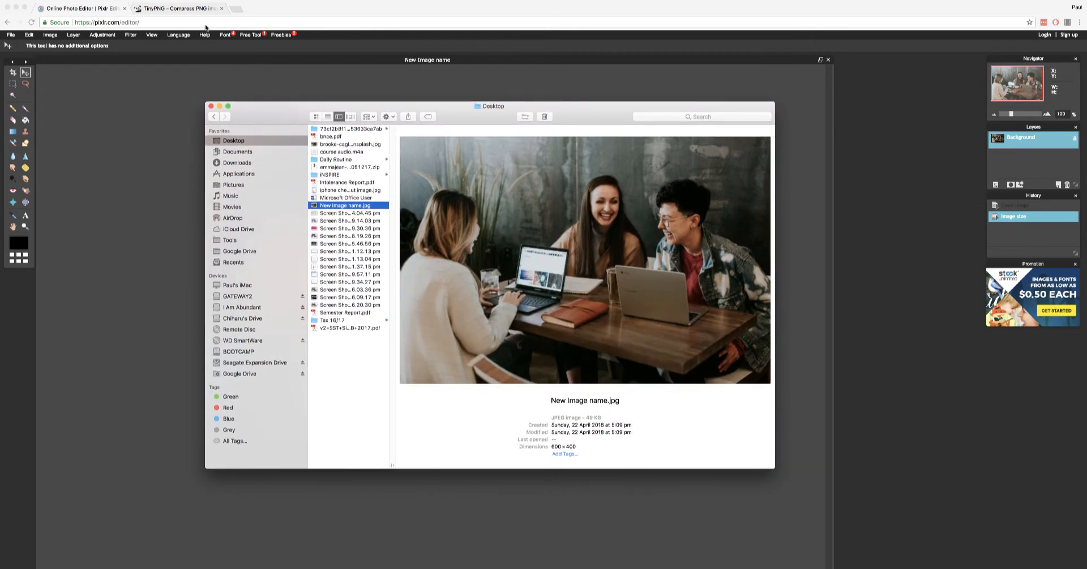
{"action": "left_click", "coordinate": [180, 9]}
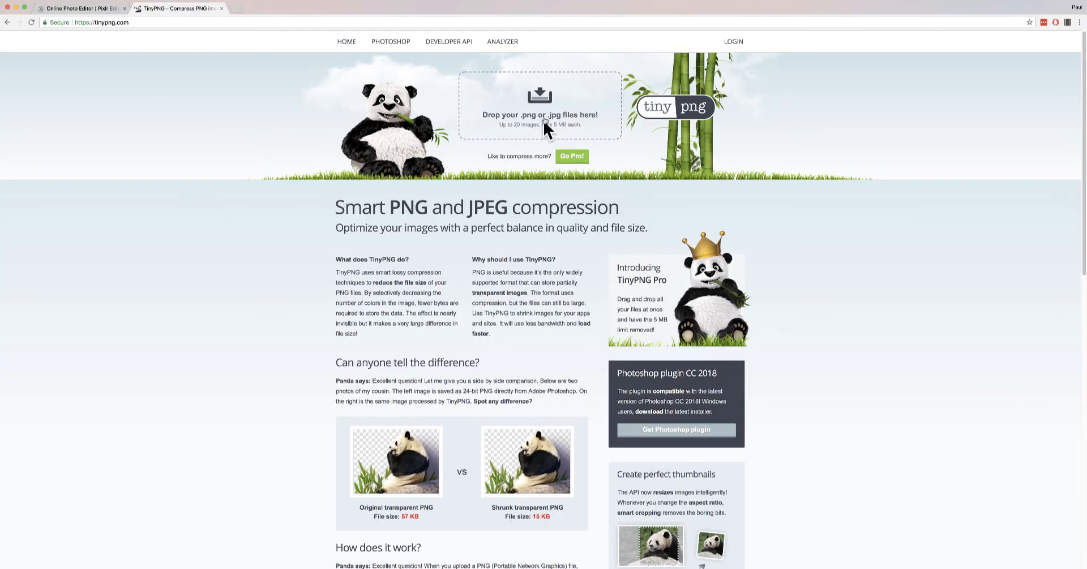
{"action": "mouse_move", "coordinate": [255, 568]}
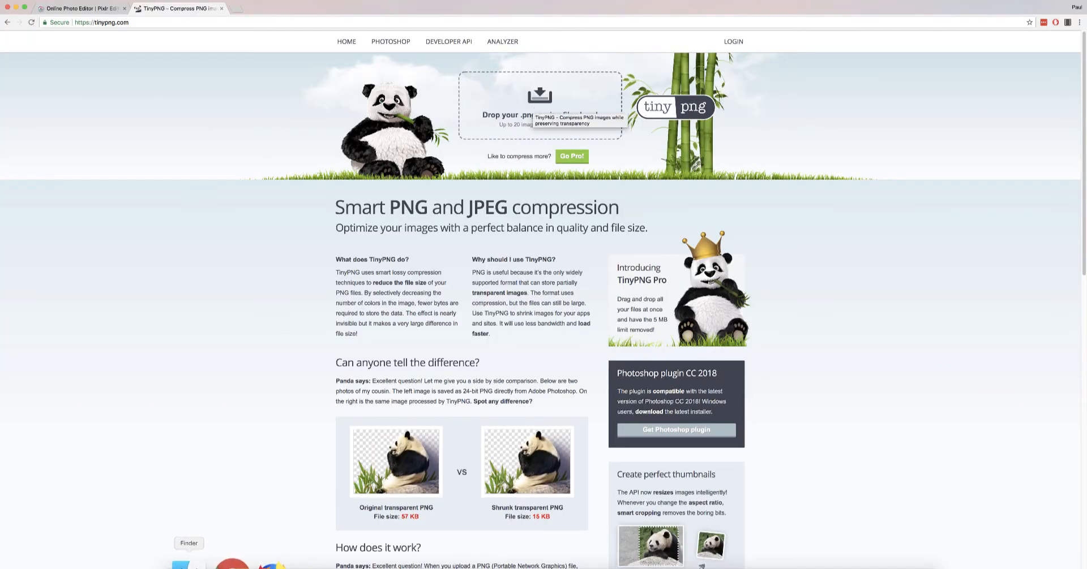
{"action": "left_click", "coordinate": [182, 565]}
{"action": "left_click_drag", "start_coordinate": [461, 111], "coordinate": [387, 268]}
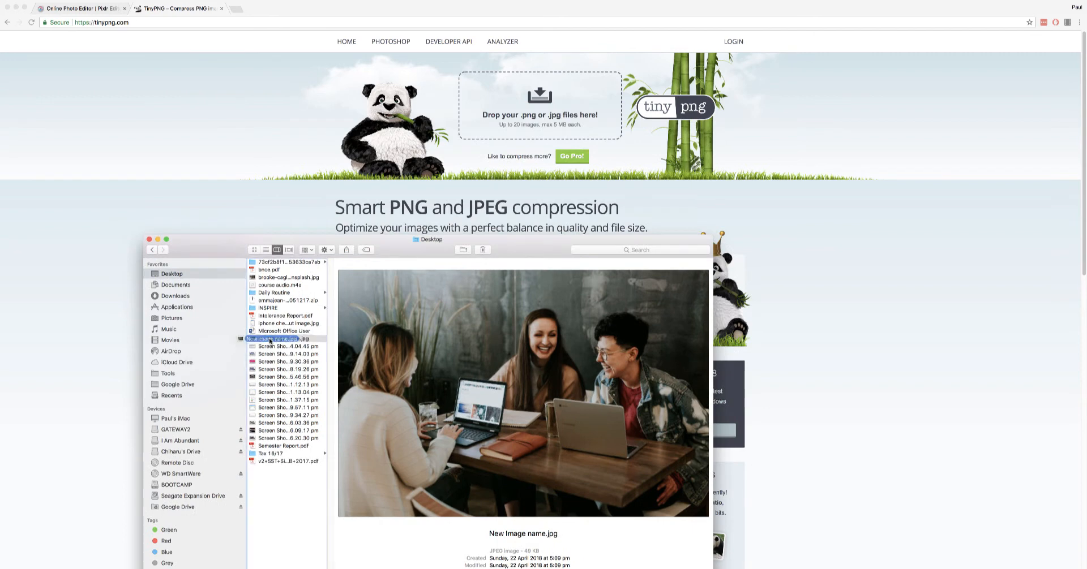
{"action": "left_click_drag", "start_coordinate": [281, 341], "coordinate": [521, 124]}
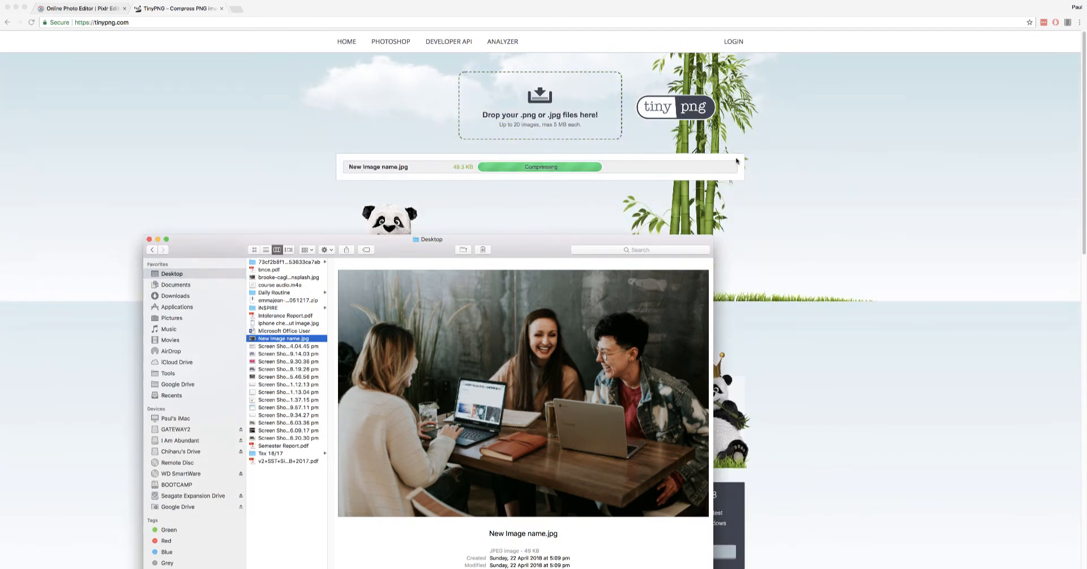
{"action": "left_click", "coordinate": [838, 155]}
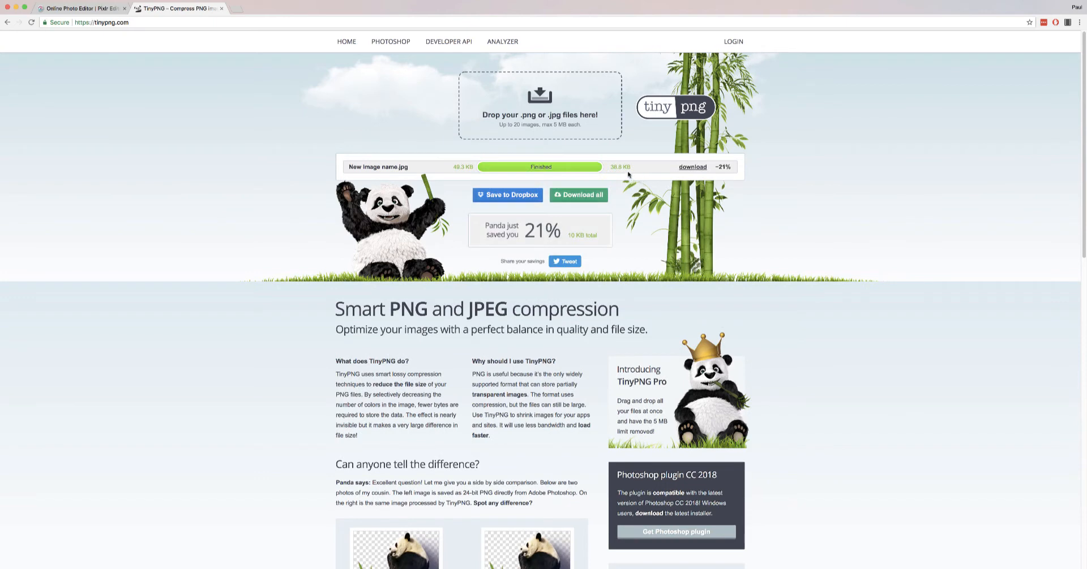
Download the compressed New Image name.jpg and place the Desktop and Downloads Finder windows side by side
{"action": "left_click_drag", "start_coordinate": [611, 168], "coordinate": [619, 168]}
{"action": "left_click", "coordinate": [621, 169]}
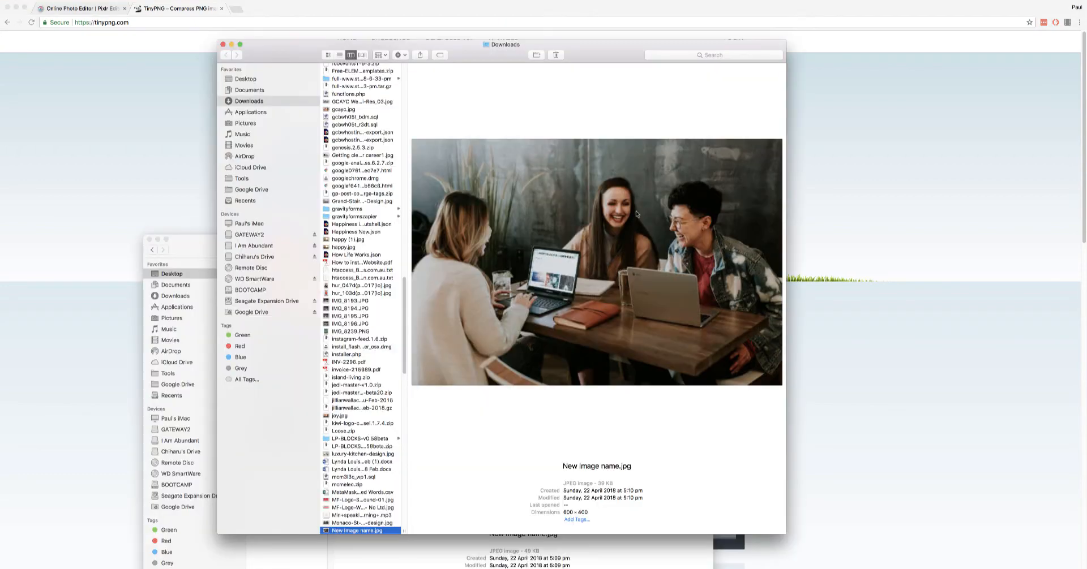
{"action": "left_click_drag", "start_coordinate": [477, 59], "coordinate": [691, 58]}
{"action": "left_click_drag", "start_coordinate": [392, 249], "coordinate": [247, 112]}
{"action": "left_click_drag", "start_coordinate": [378, 116], "coordinate": [342, 132]}
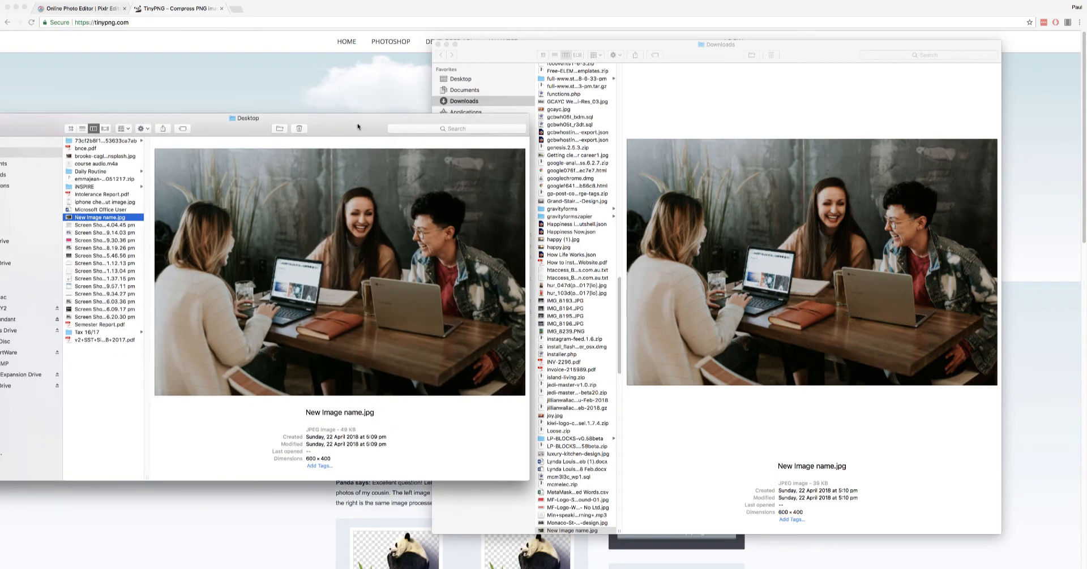
{"action": "left_click_drag", "start_coordinate": [506, 58], "coordinate": [532, 41]}
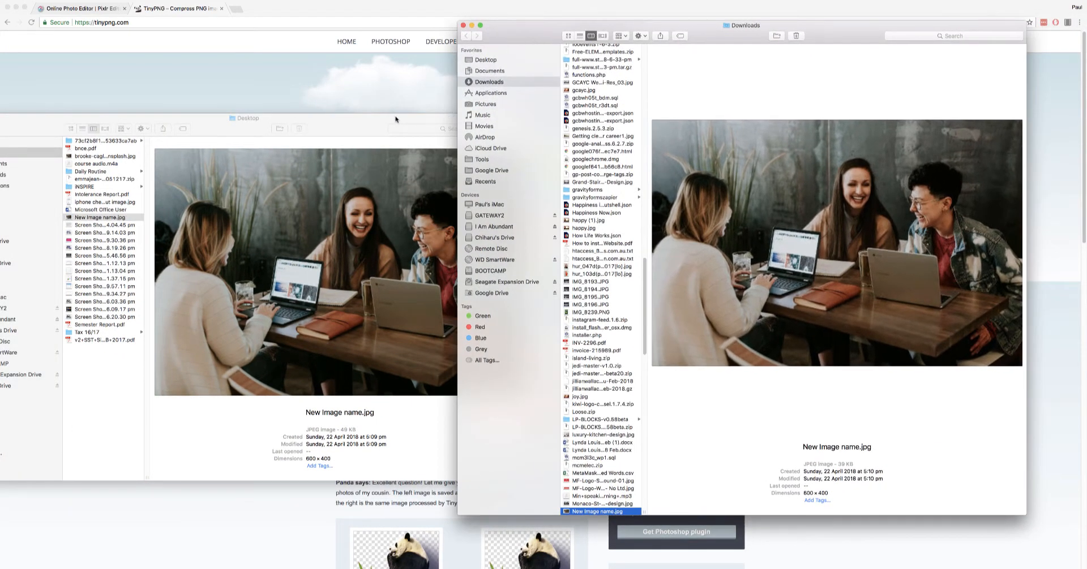
{"action": "left_click_drag", "start_coordinate": [398, 117], "coordinate": [423, 118]}
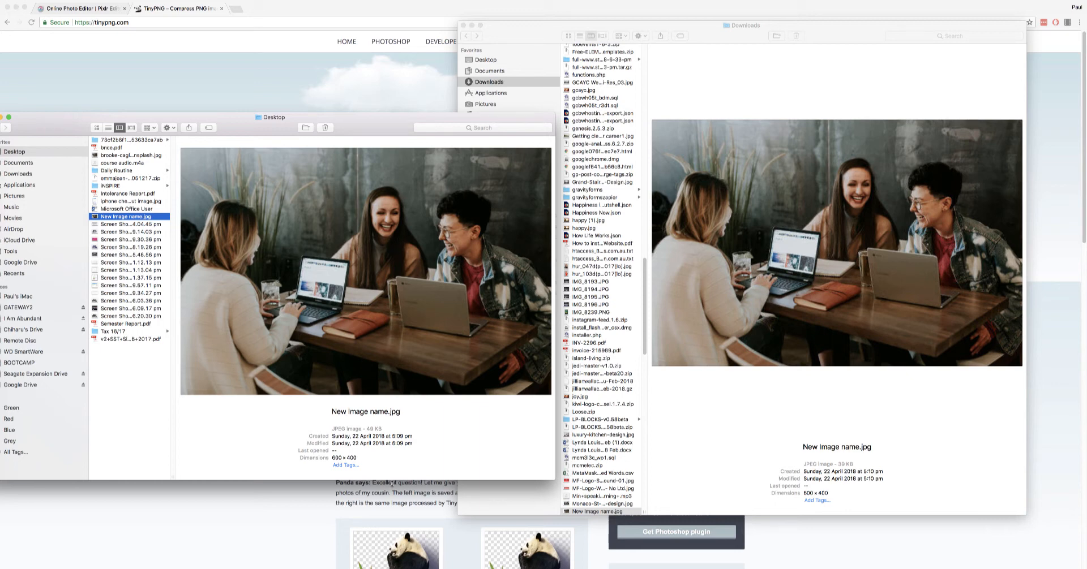
Compare the file sizes of the Desktop and Downloads copies of New Image name.jpg and check the compressed copy's dimensions
{"action": "left_click_drag", "start_coordinate": [382, 429], "coordinate": [366, 429]}
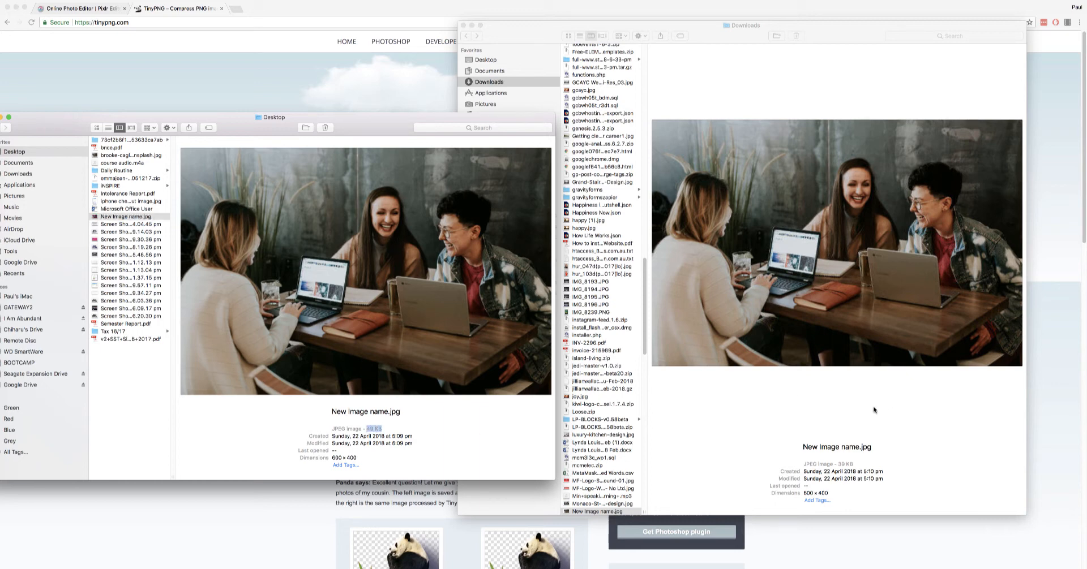
{"action": "left_click", "coordinate": [881, 262]}
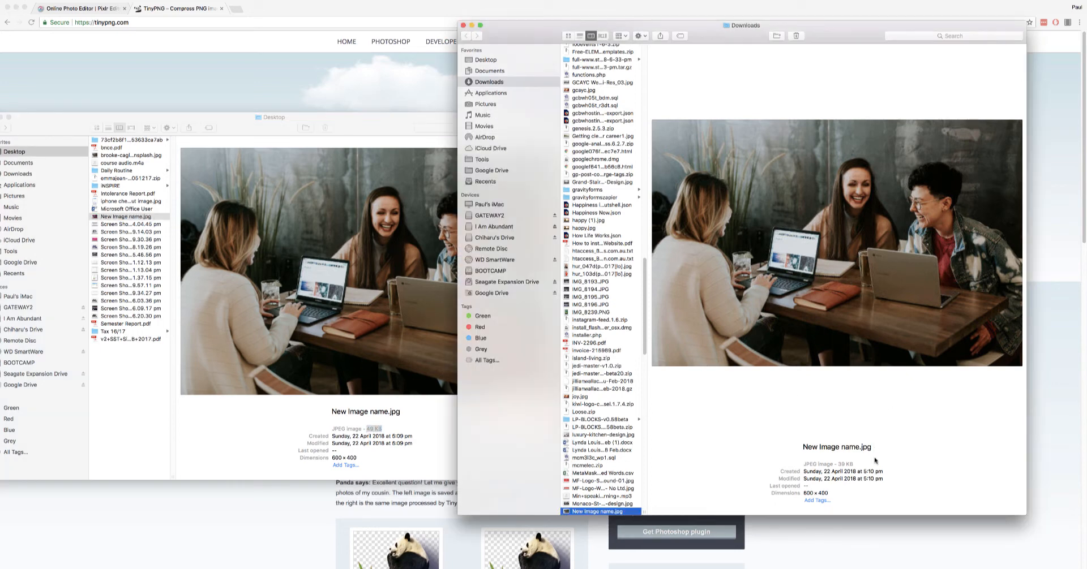
{"action": "left_click_drag", "start_coordinate": [859, 465], "coordinate": [838, 464]}
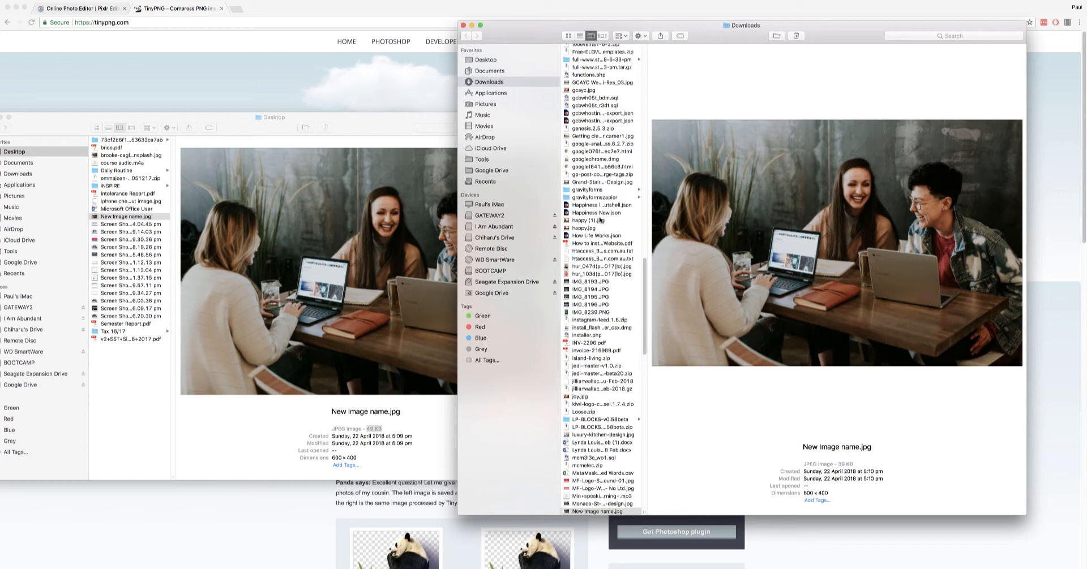
{"action": "left_click", "coordinate": [356, 137]}
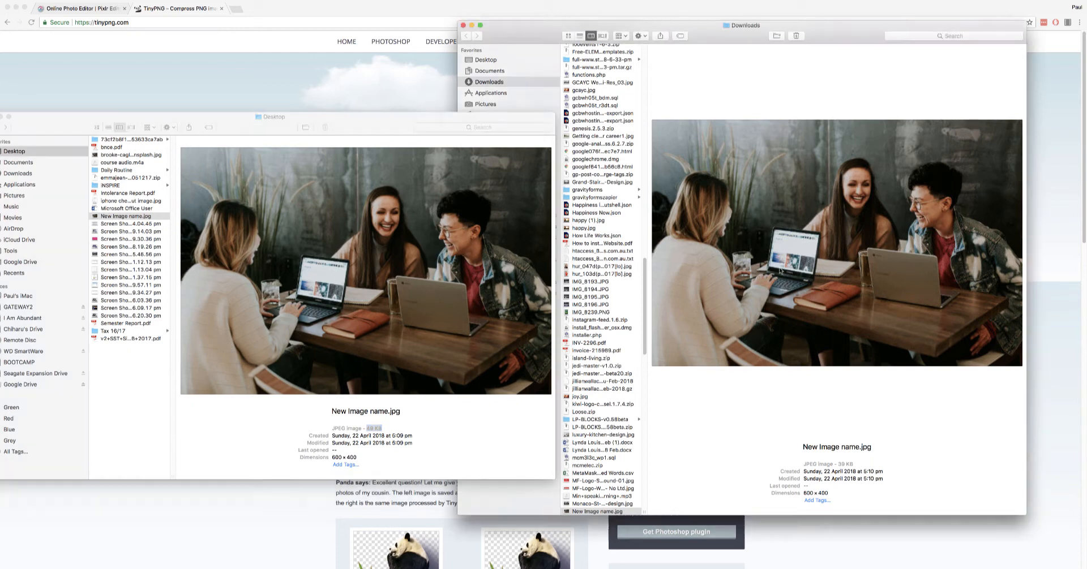
{"action": "left_click", "coordinate": [780, 271]}
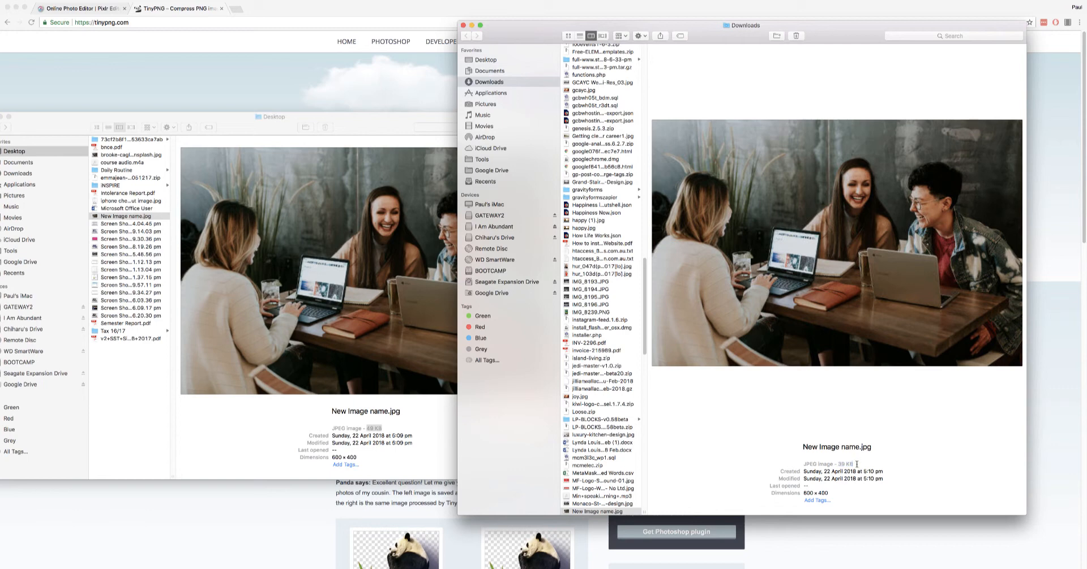
{"action": "left_click_drag", "start_coordinate": [855, 464], "coordinate": [837, 464]}
{"action": "left_click", "coordinate": [849, 464]}
{"action": "left_click_drag", "start_coordinate": [830, 494], "coordinate": [802, 494]}
{"action": "left_click", "coordinate": [850, 494]}
Preview the original Unsplash photo on the Desktop and compare its file size with the compressed copy in Downloads
{"action": "left_click", "coordinate": [96, 125]}
{"action": "left_click", "coordinate": [113, 147]}
{"action": "left_click", "coordinate": [115, 154]}
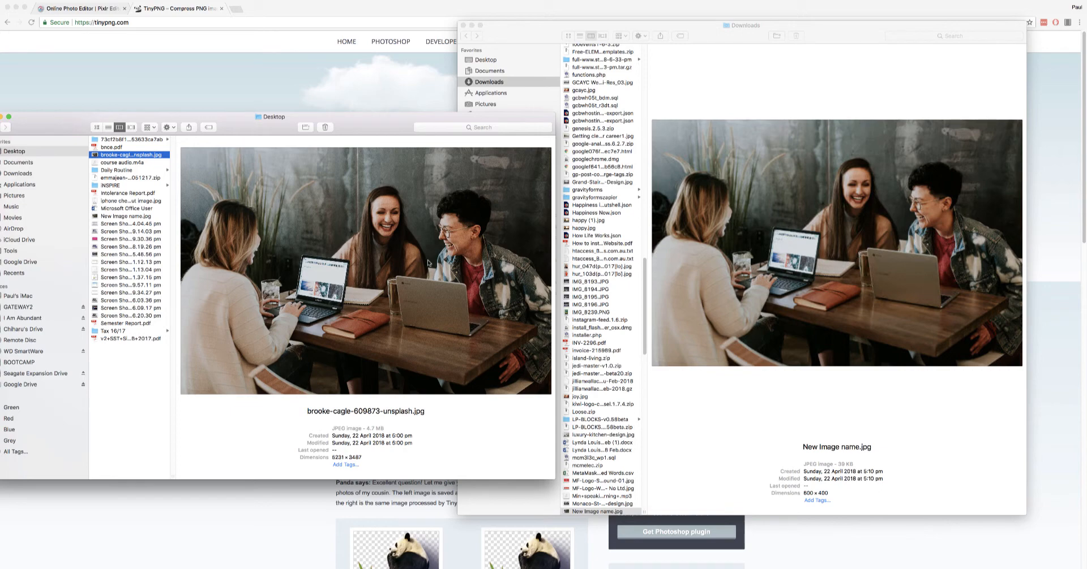
{"action": "key", "text": "space"}
{"action": "key", "text": "space"}
{"action": "left_click", "coordinate": [386, 426]}
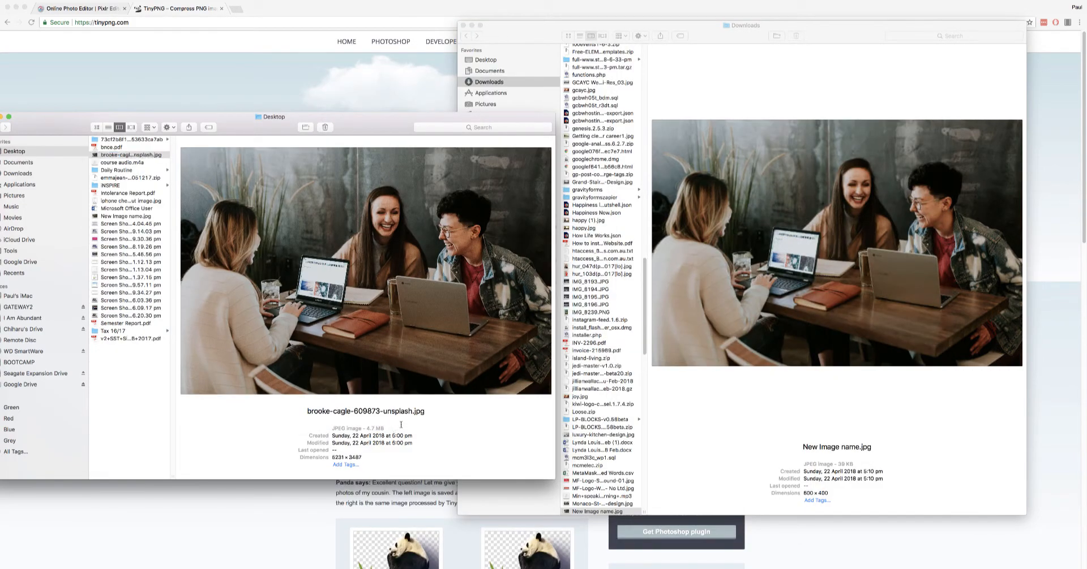
{"action": "left_click", "coordinate": [937, 472]}
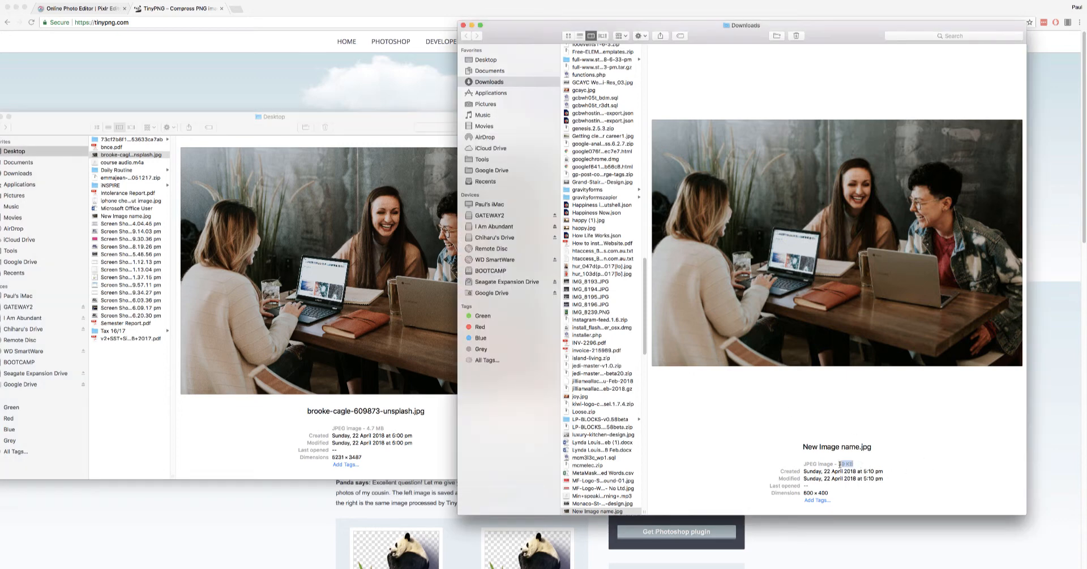
{"action": "left_click_drag", "start_coordinate": [859, 465], "coordinate": [839, 464]}
{"action": "left_click", "coordinate": [859, 464]}
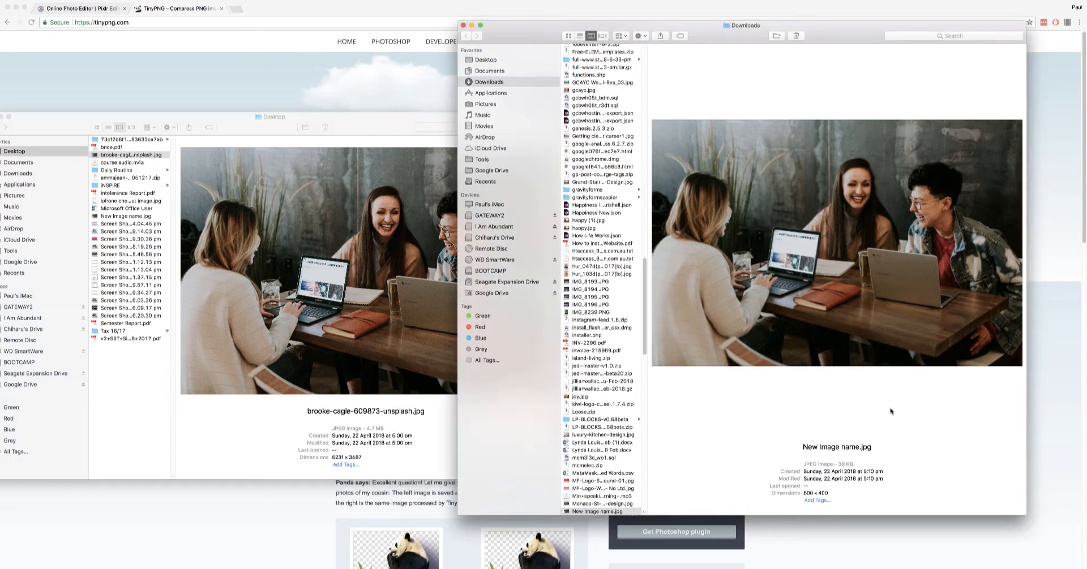